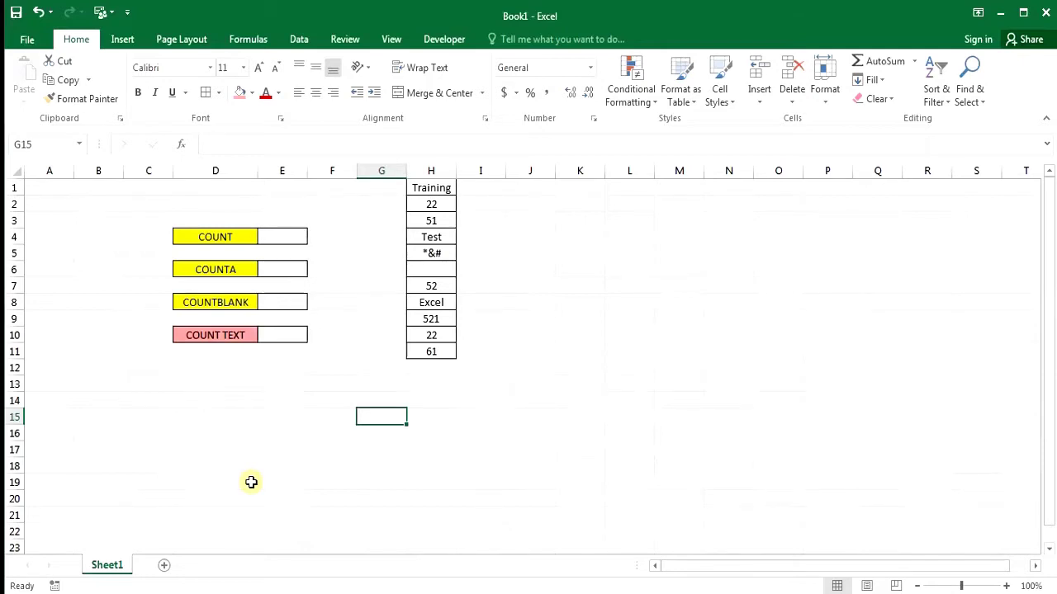
Go over the COUNT, COUNTA, COUNTBLANK and COUNT TEXT labels and the empty result cell beside COUNT
left_click(262, 399)
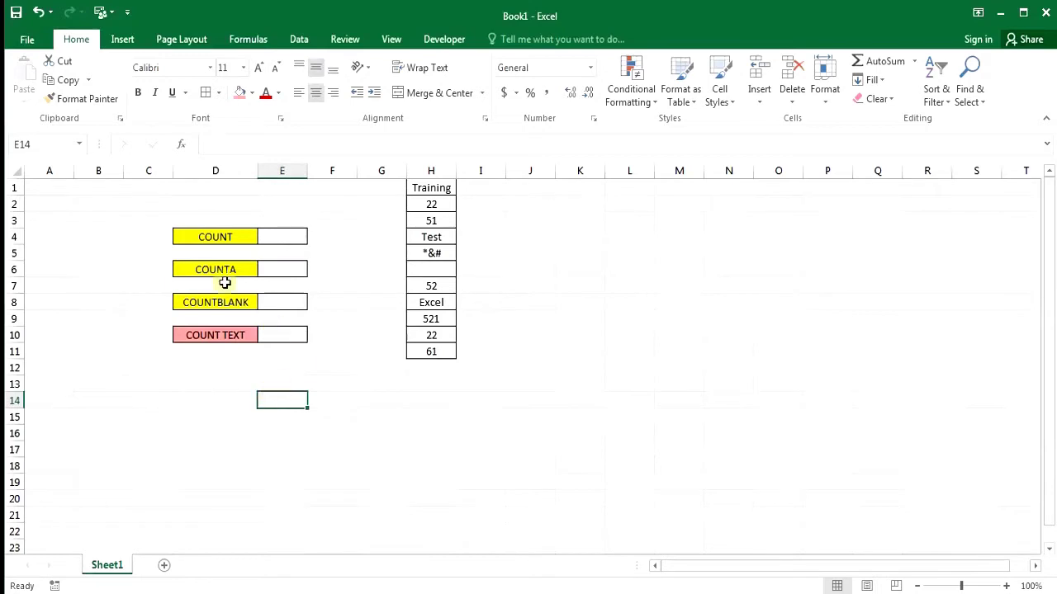
left_click(229, 238)
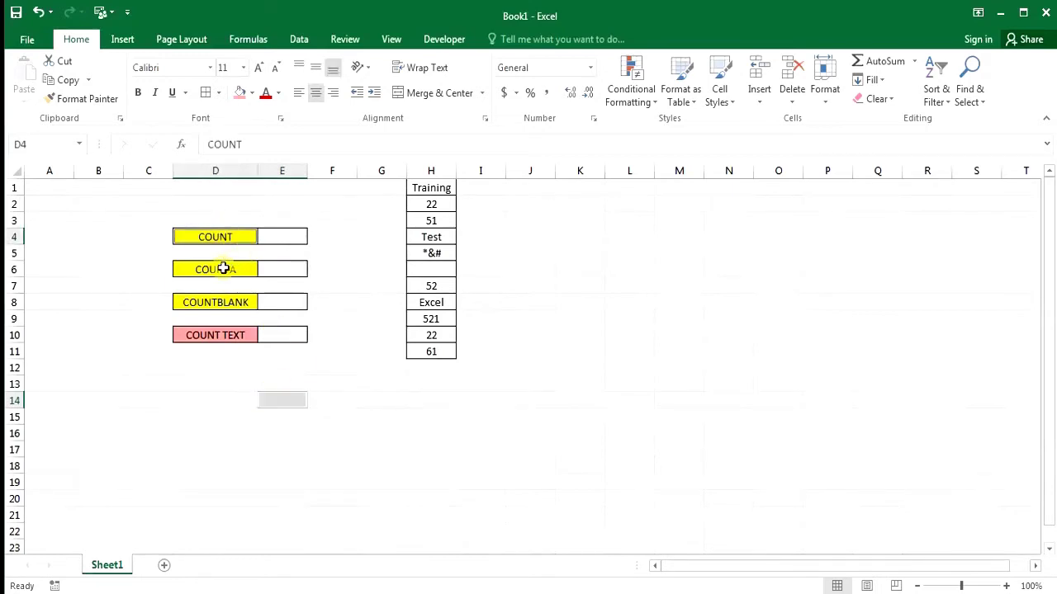
left_click(236, 270, "ctrl")
left_click(241, 302, "ctrl")
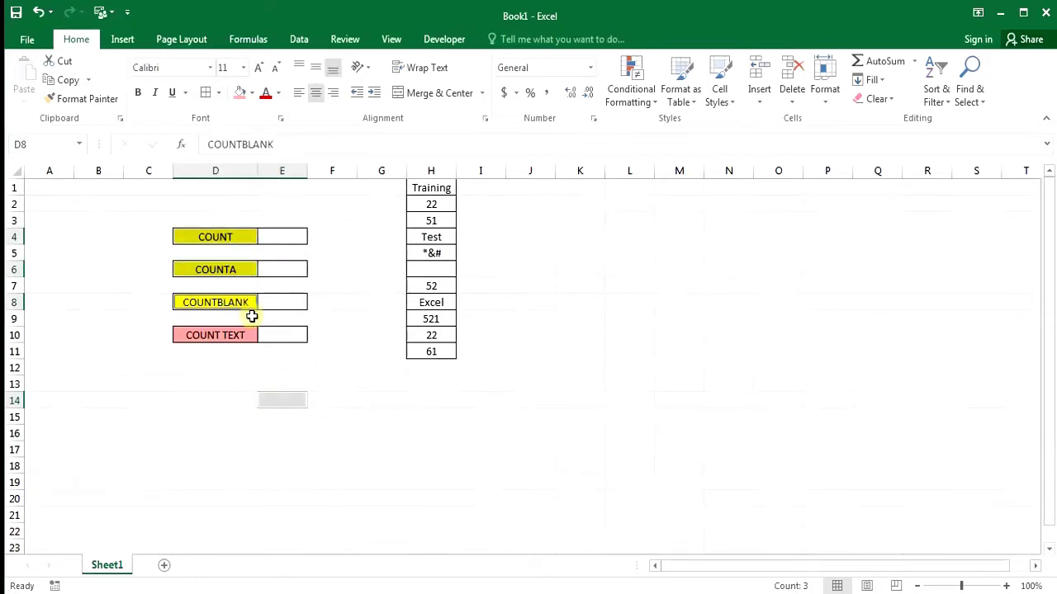
left_click(213, 337)
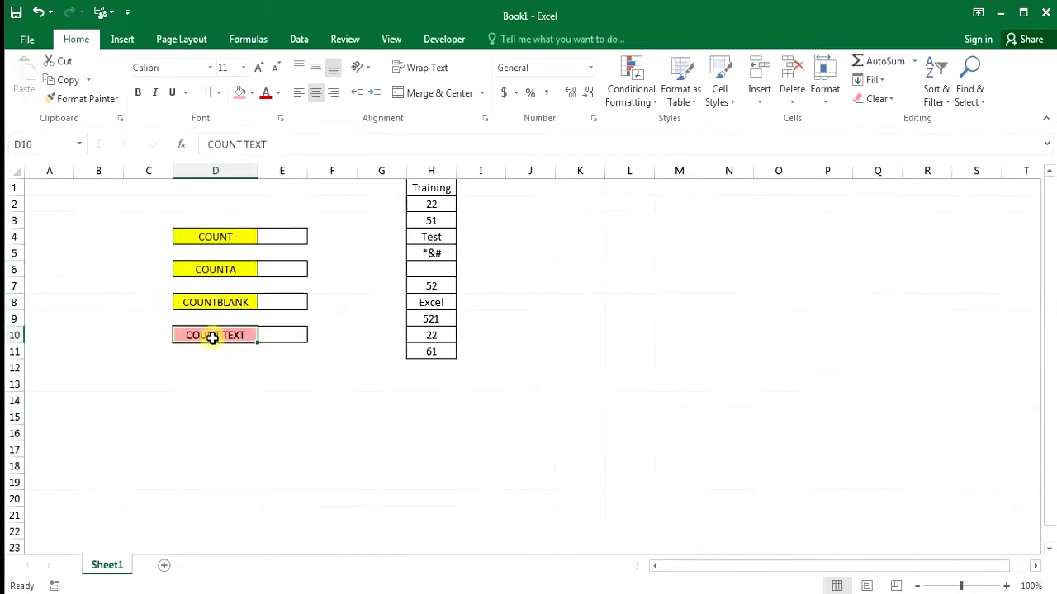
left_click_drag(149, 204, 332, 383)
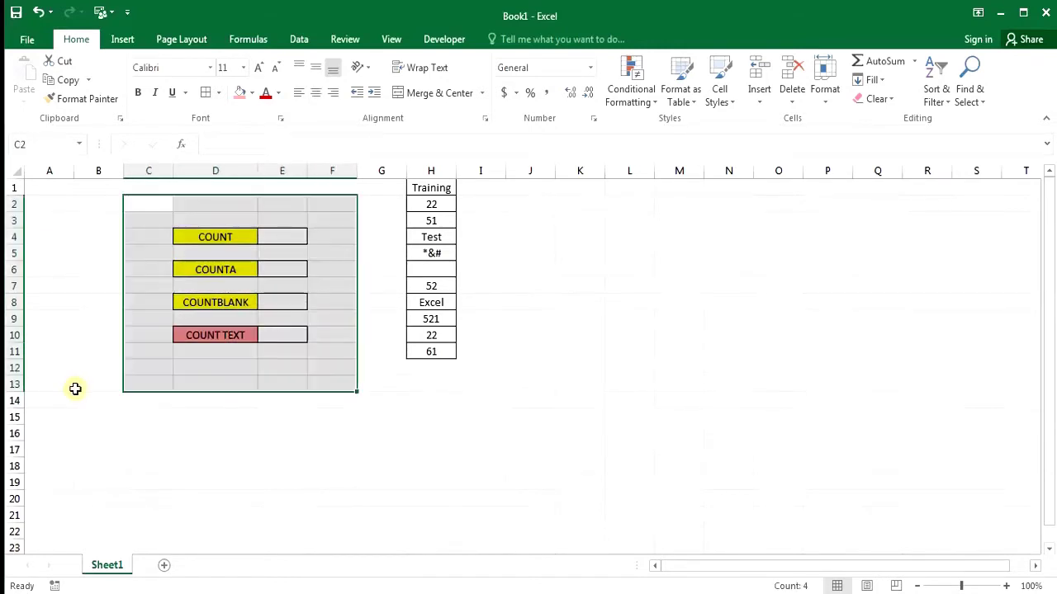
key("ctrl+v")
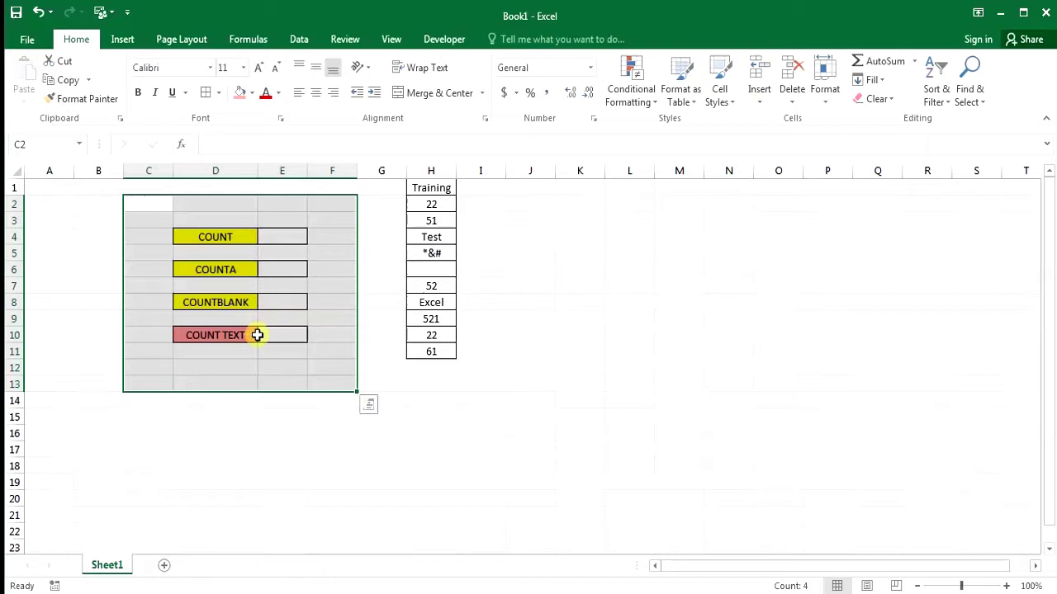
left_click(224, 385)
left_click(215, 337)
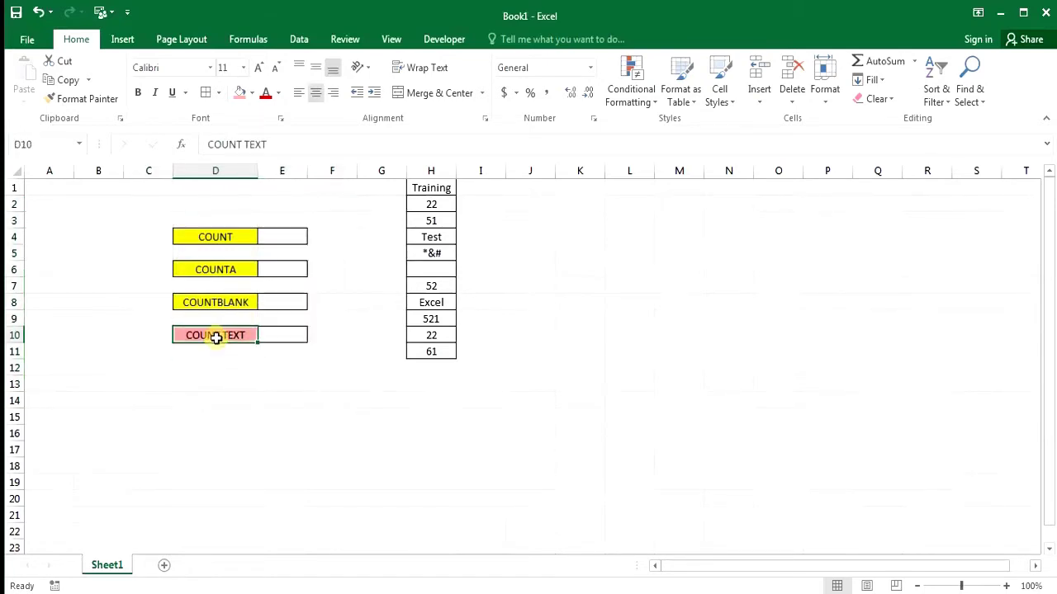
left_click(199, 240)
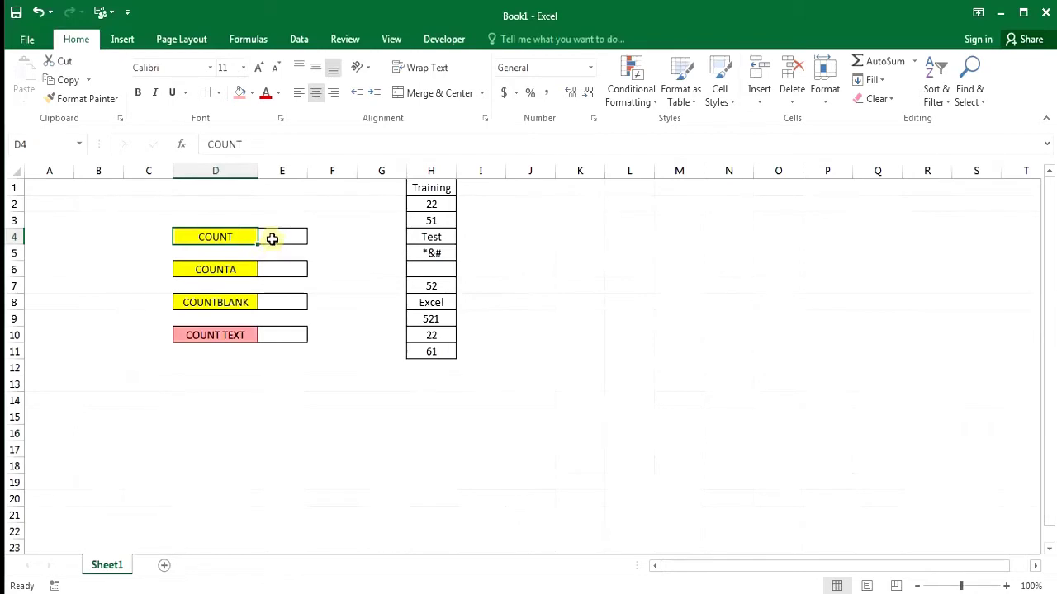
left_click(272, 239)
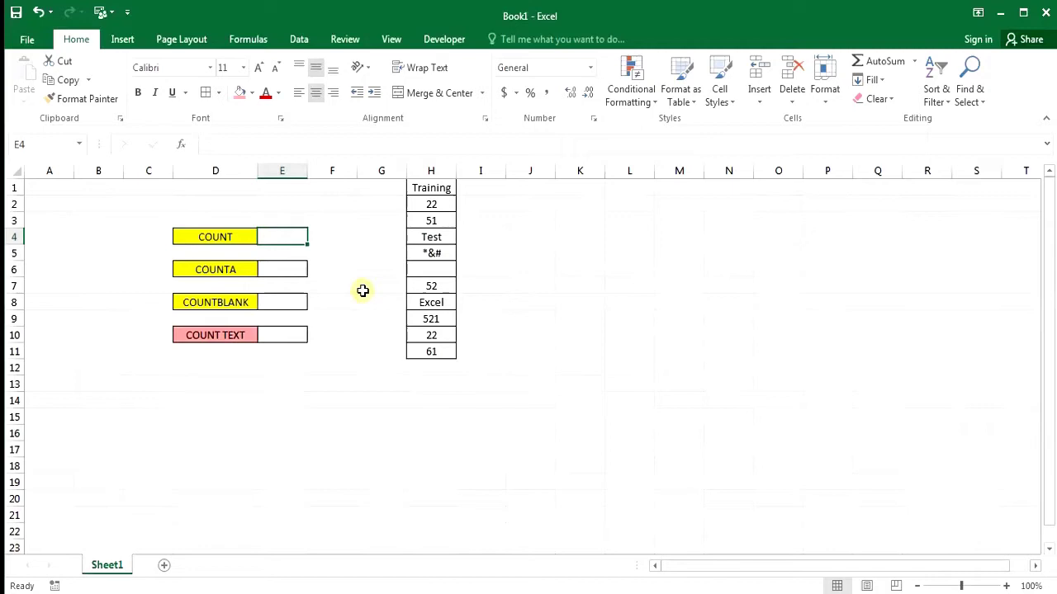
key("Left")
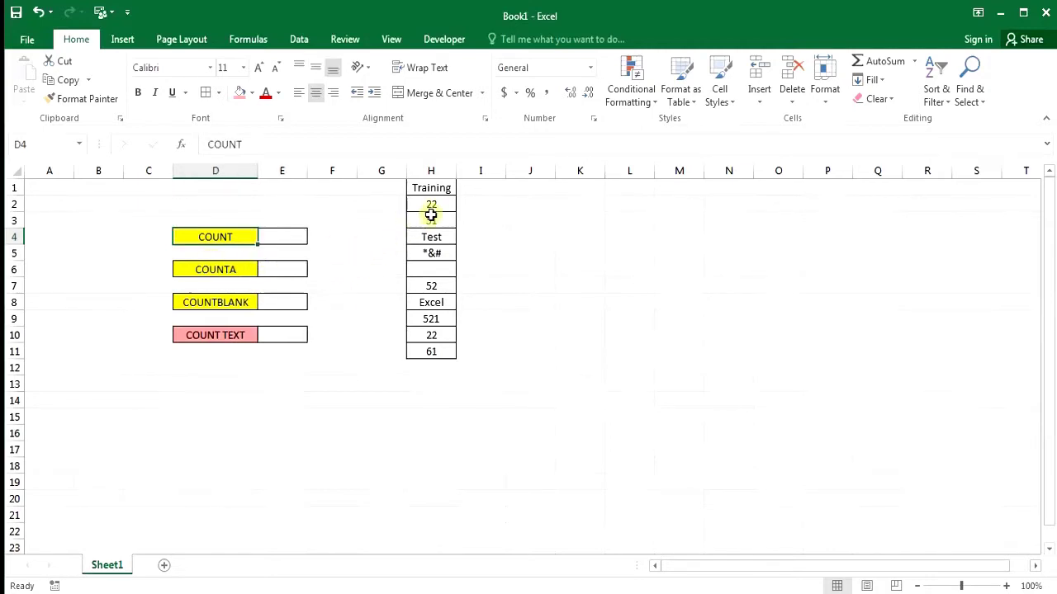
Review the data in H1:H11, including the text entry Test and the empty cell H6
left_click_drag(428, 187, 431, 353)
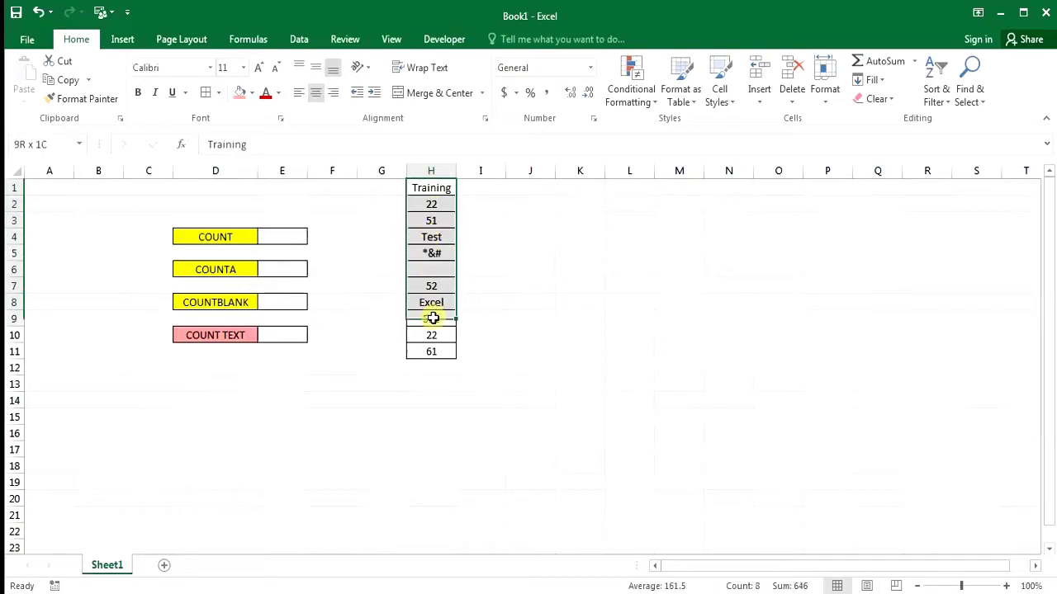
left_click_drag(420, 187, 432, 351)
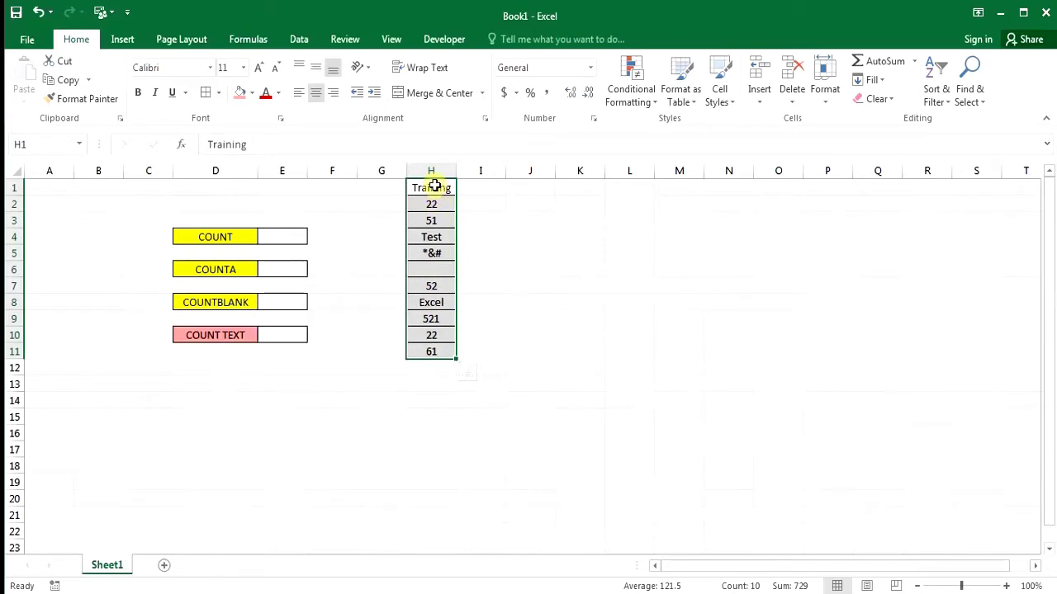
left_click(434, 186)
left_click(436, 238)
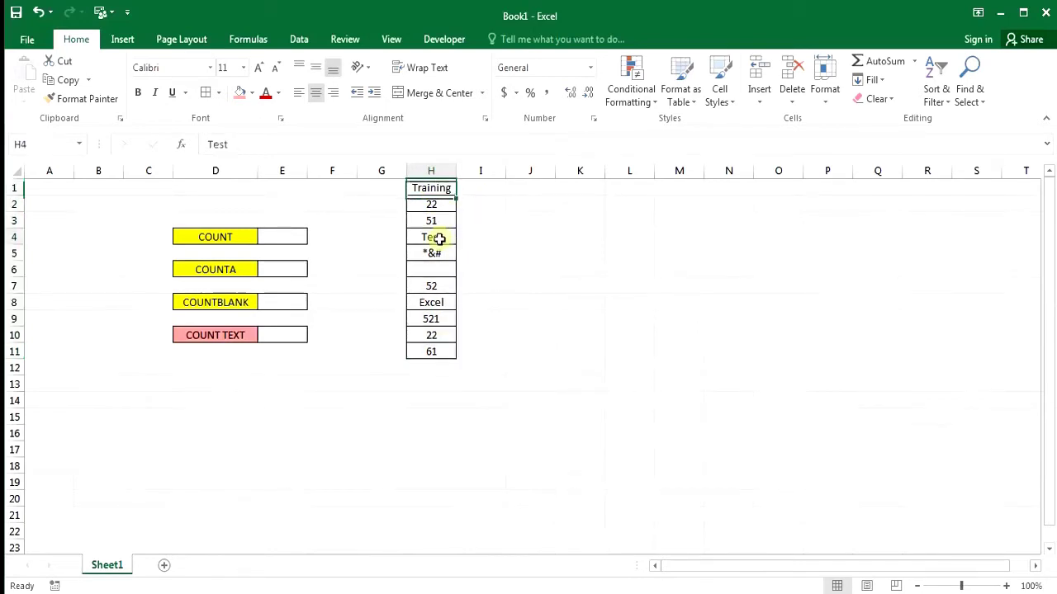
left_click(432, 303)
left_click_drag(432, 205, 434, 235)
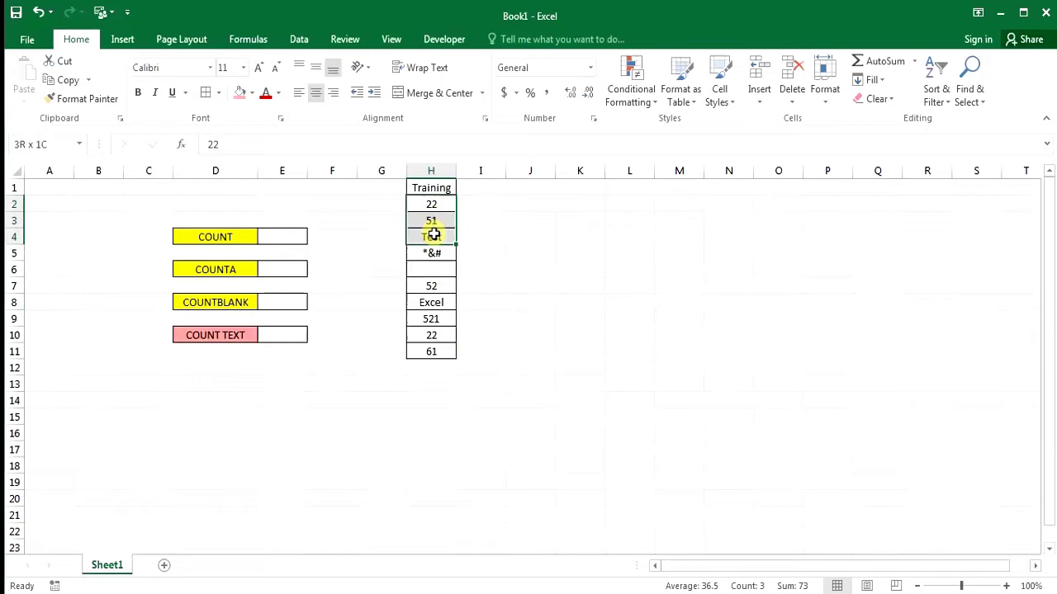
left_click(424, 267)
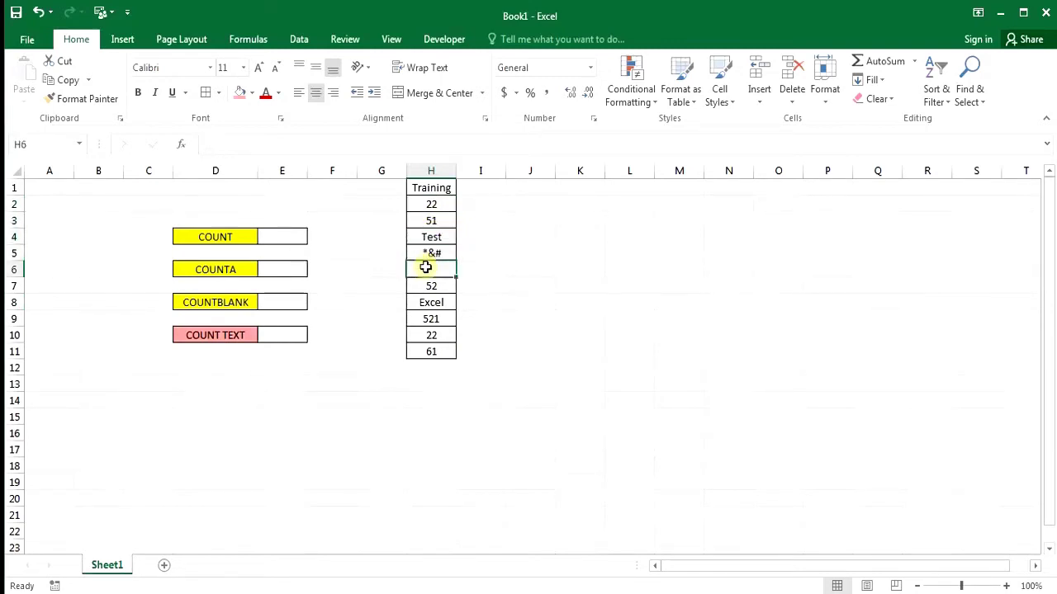
Enter =COUNT(H1:H11) in the result cell beside COUNT, returning 6
left_click(285, 235)
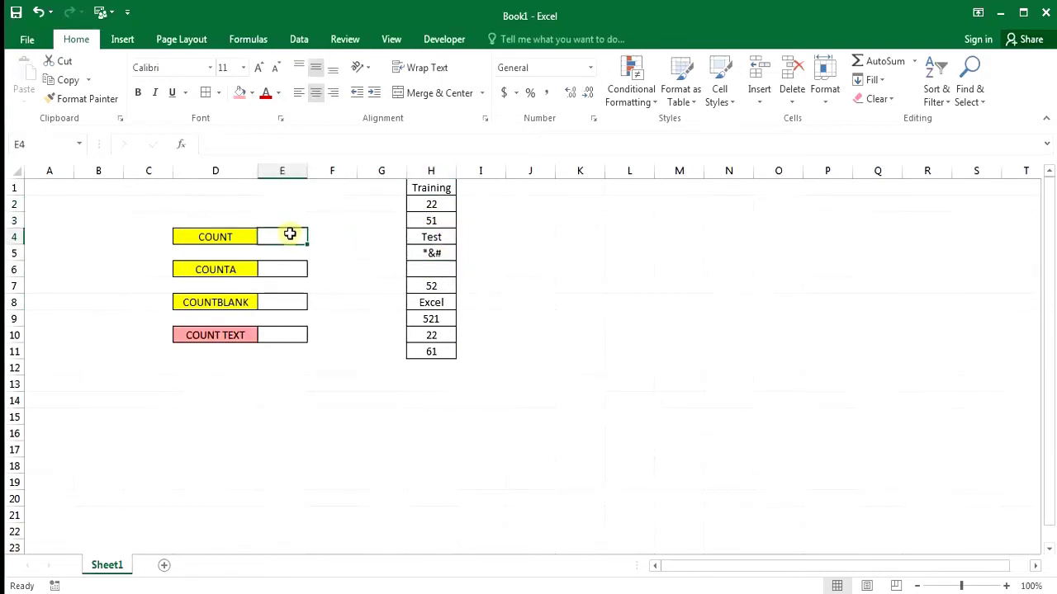
type("=")
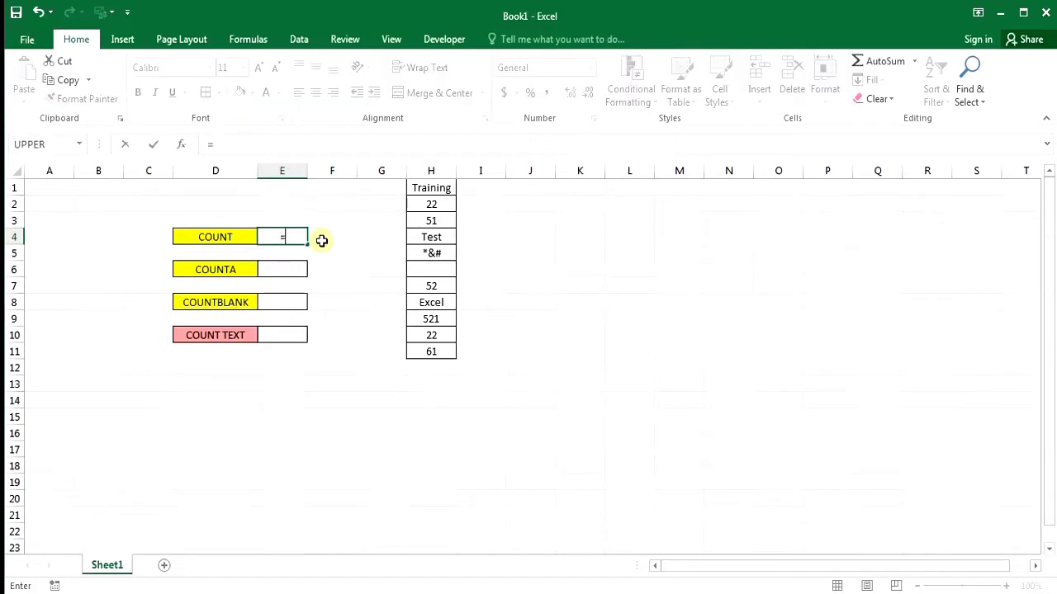
type("count")
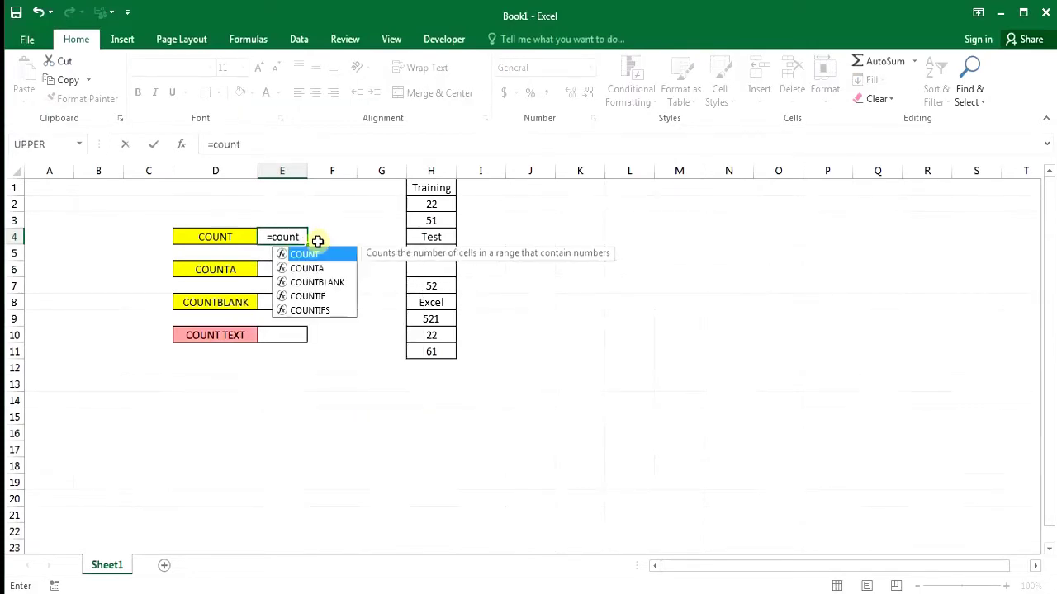
key("Tab")
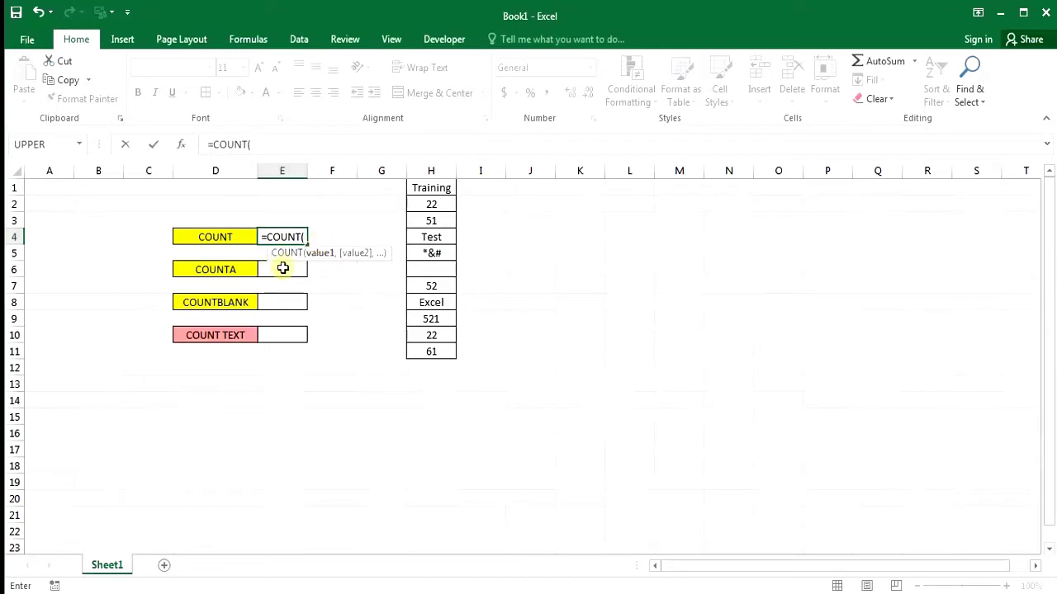
left_click_drag(438, 189, 456, 353)
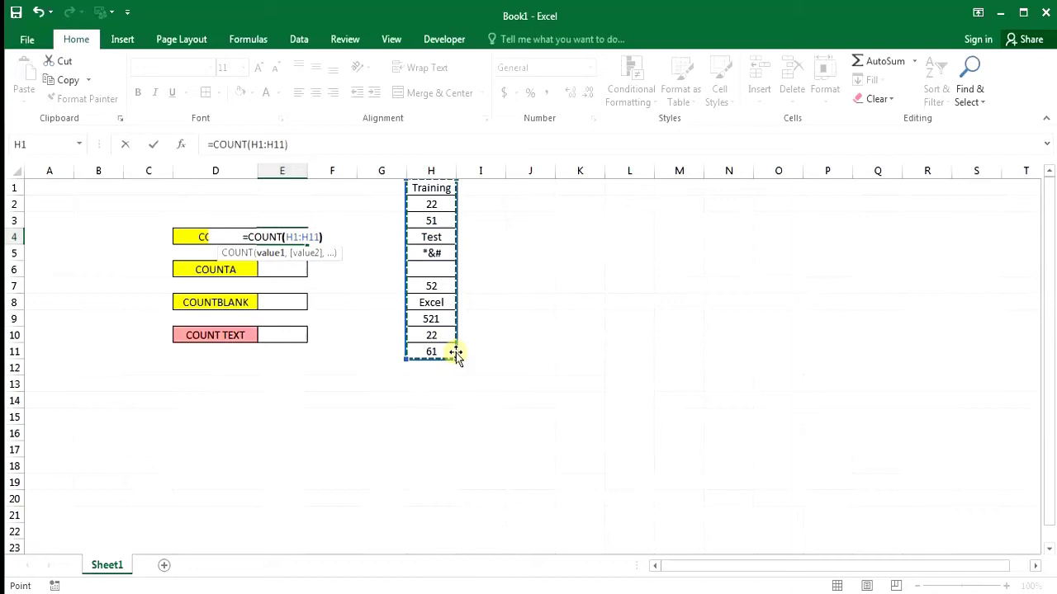
key("ctrl+Return")
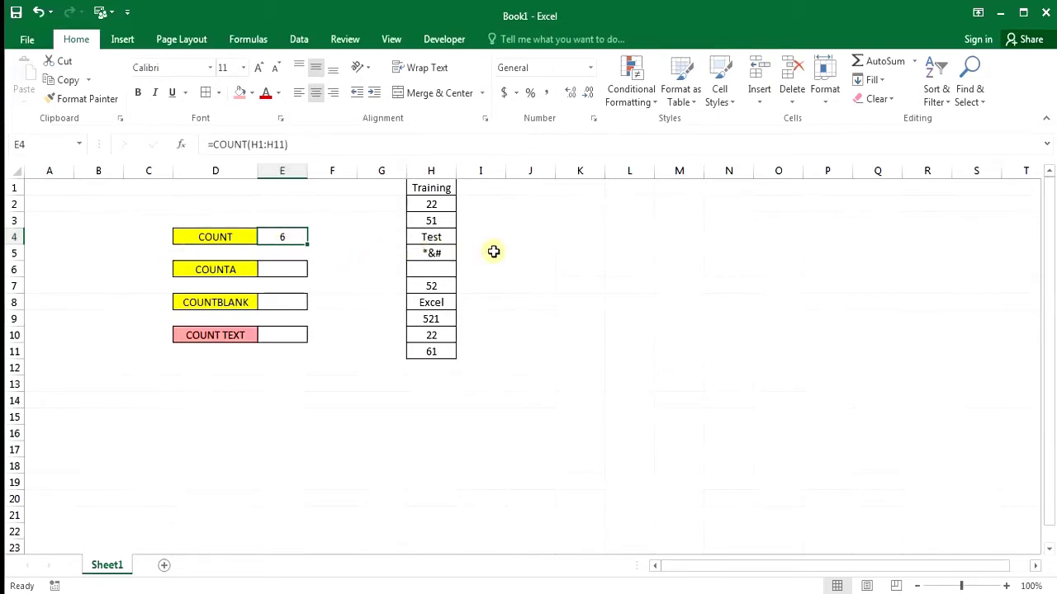
left_click(435, 207)
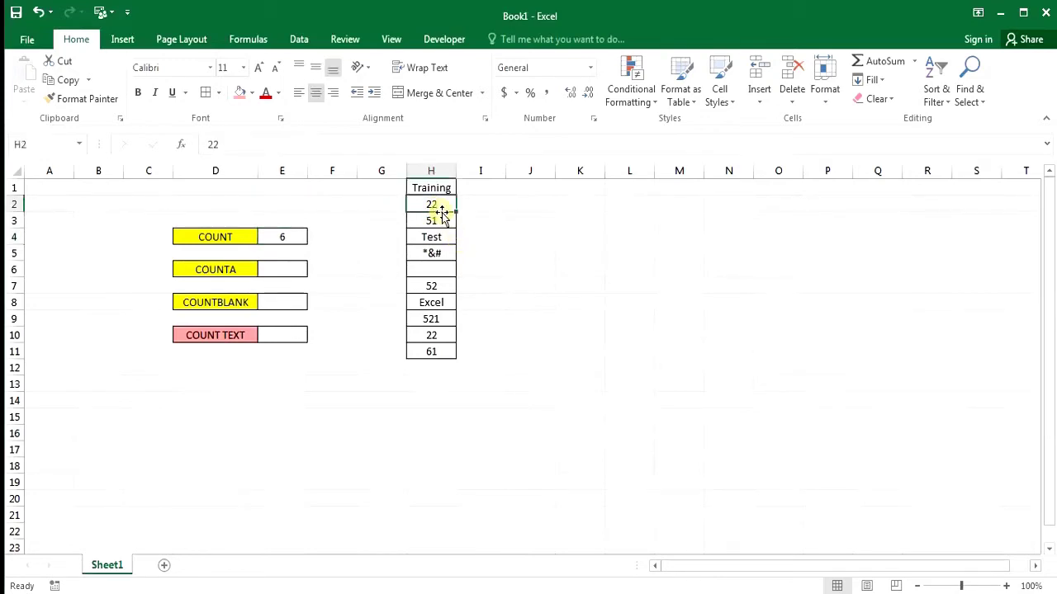
left_click(431, 285, "ctrl")
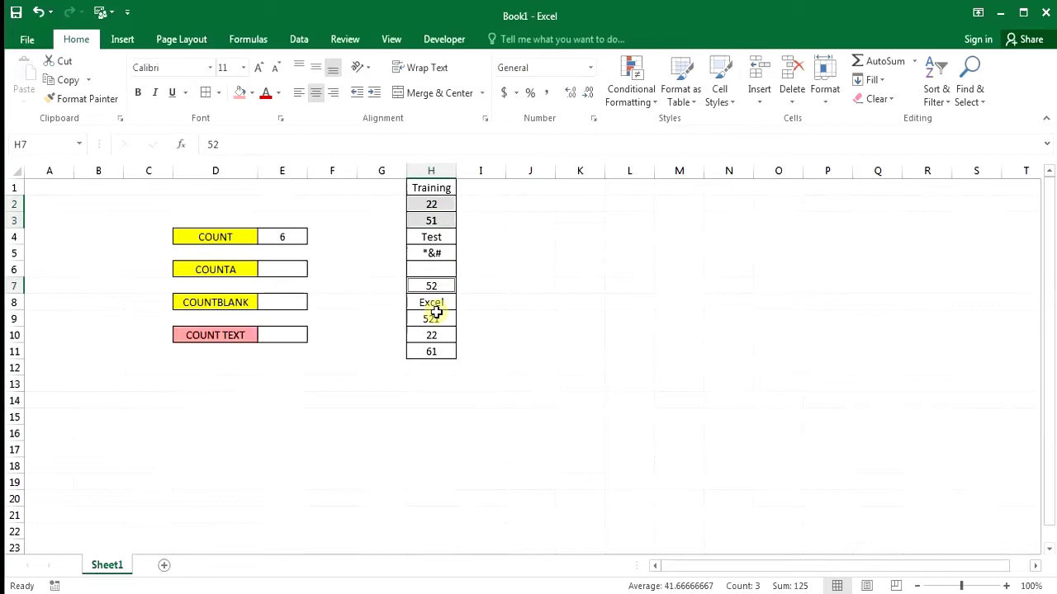
left_click(432, 320, "ctrl")
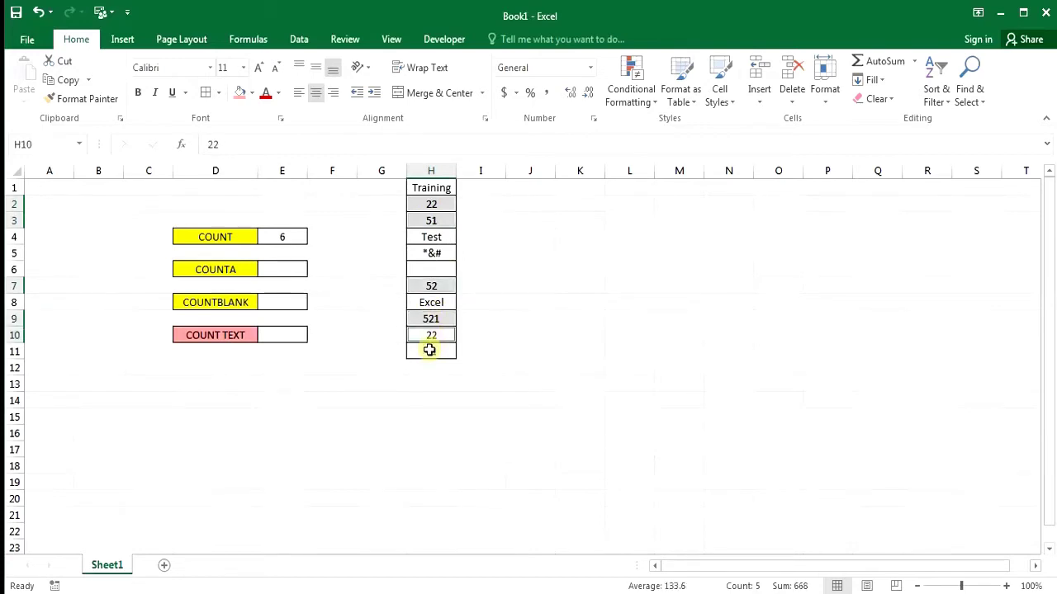
left_click(440, 350, "ctrl")
type("61")
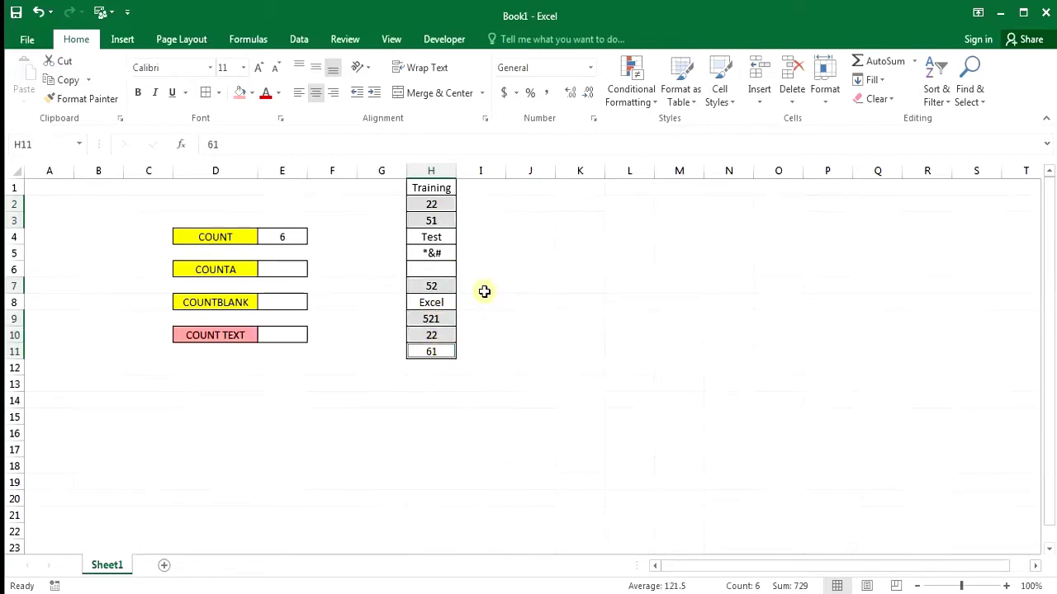
left_click(297, 238)
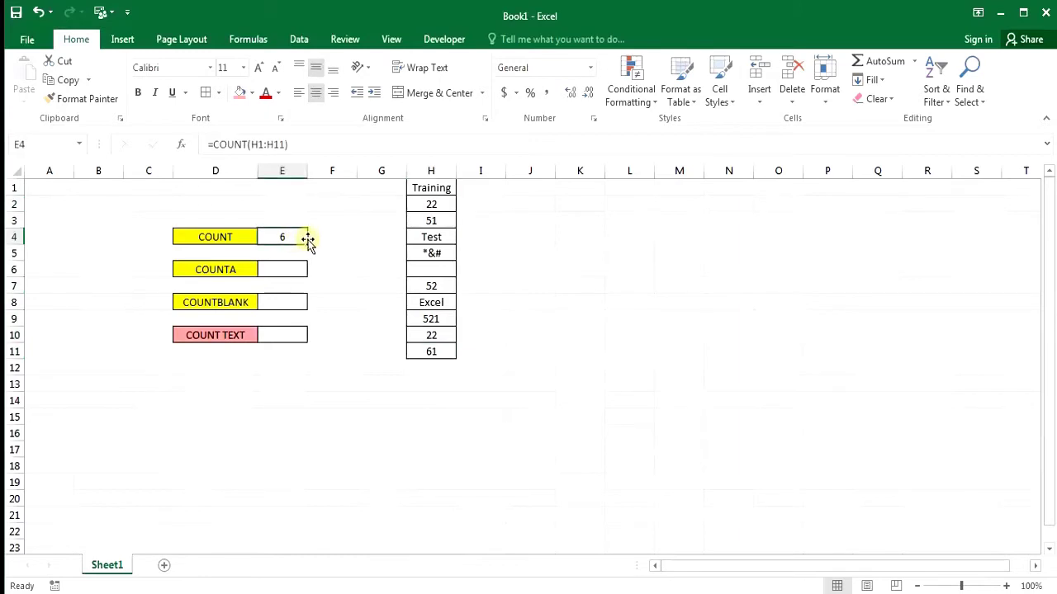
left_click(432, 221)
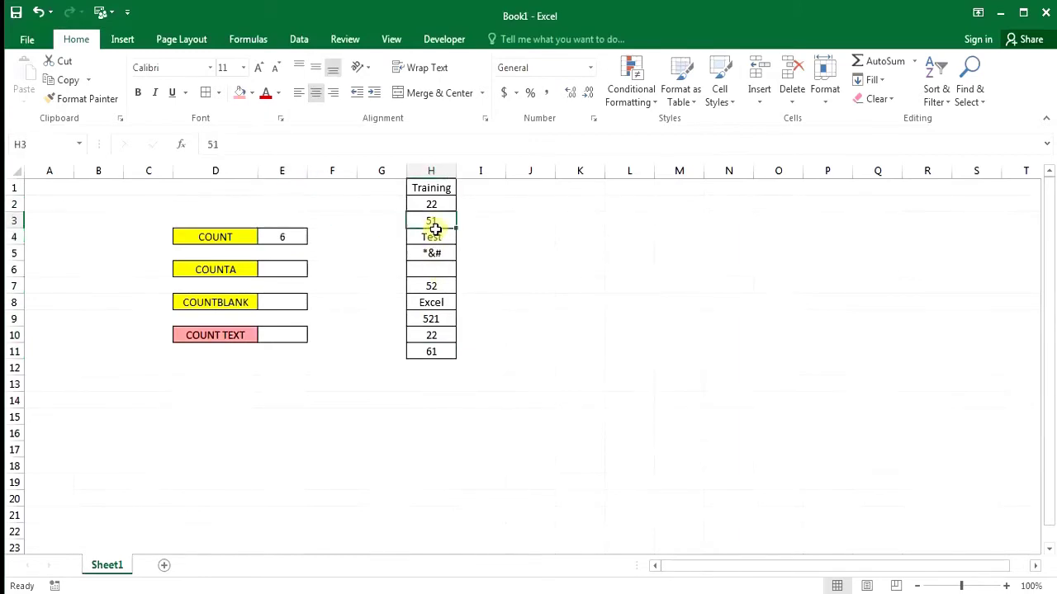
type("45")
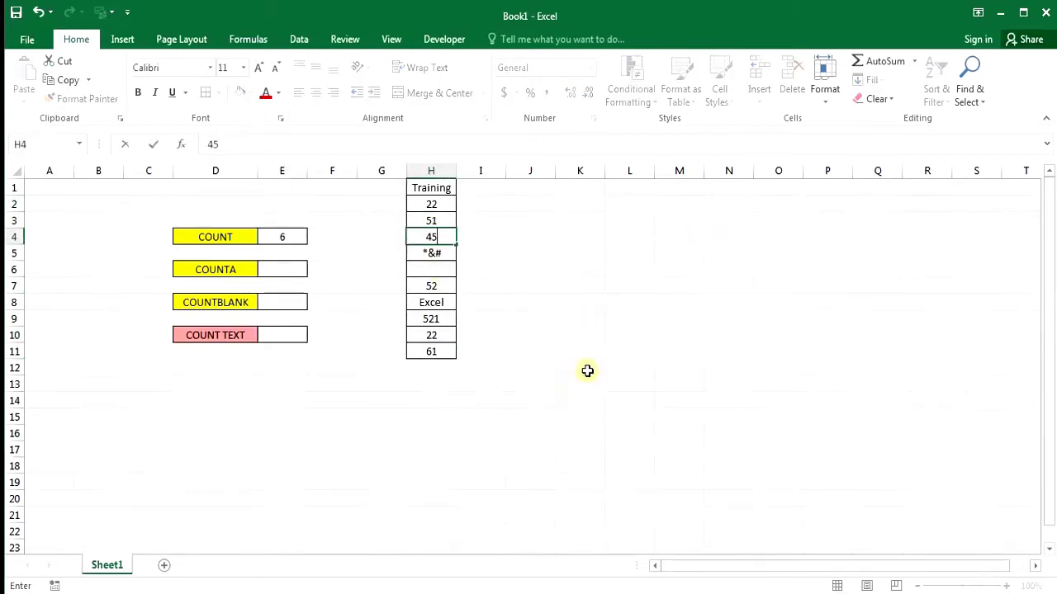
key("Return")
key("ctrl+z")
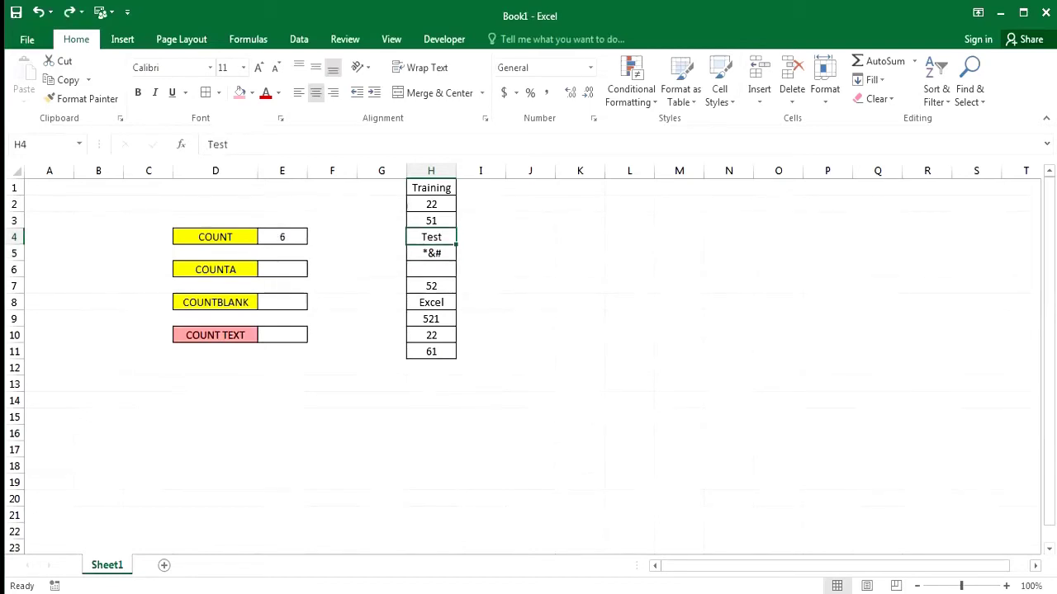
Enter =COUNTA(H1:H11) in E6 beside the COUNTA label, returning 10
left_click(235, 269)
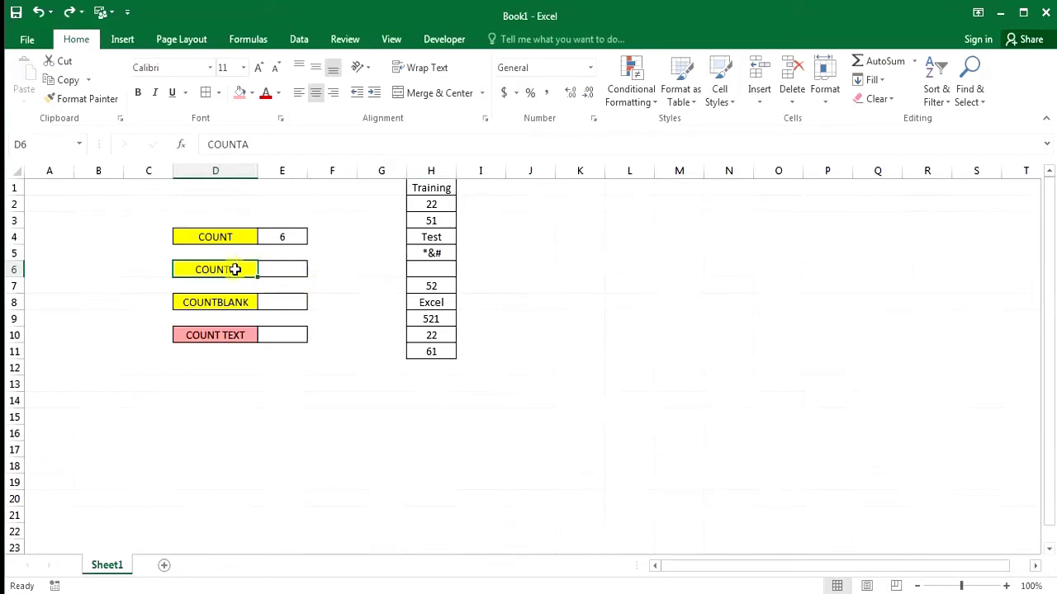
left_click(274, 270)
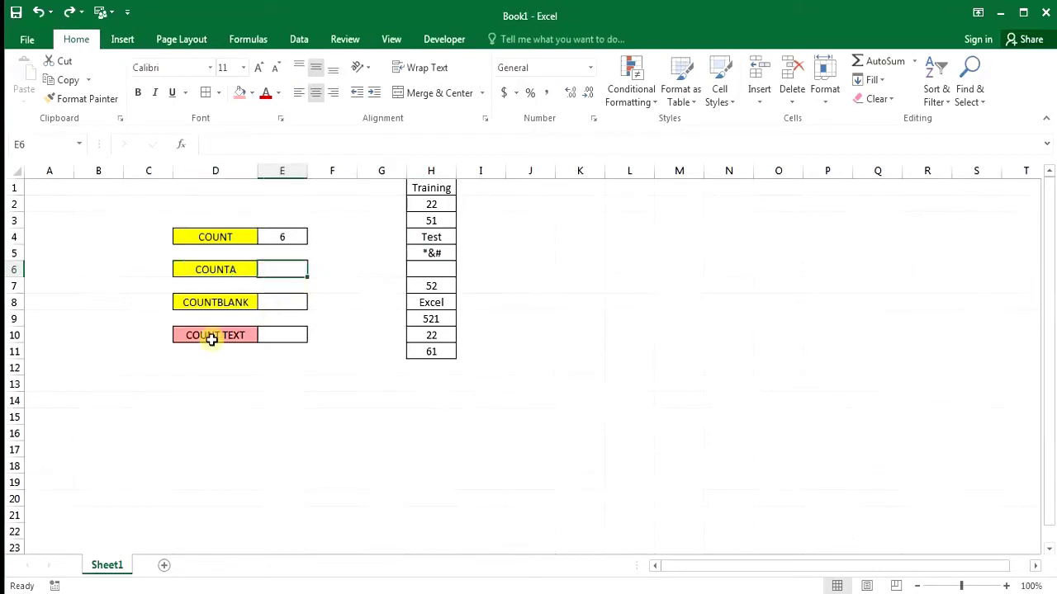
type("=count")
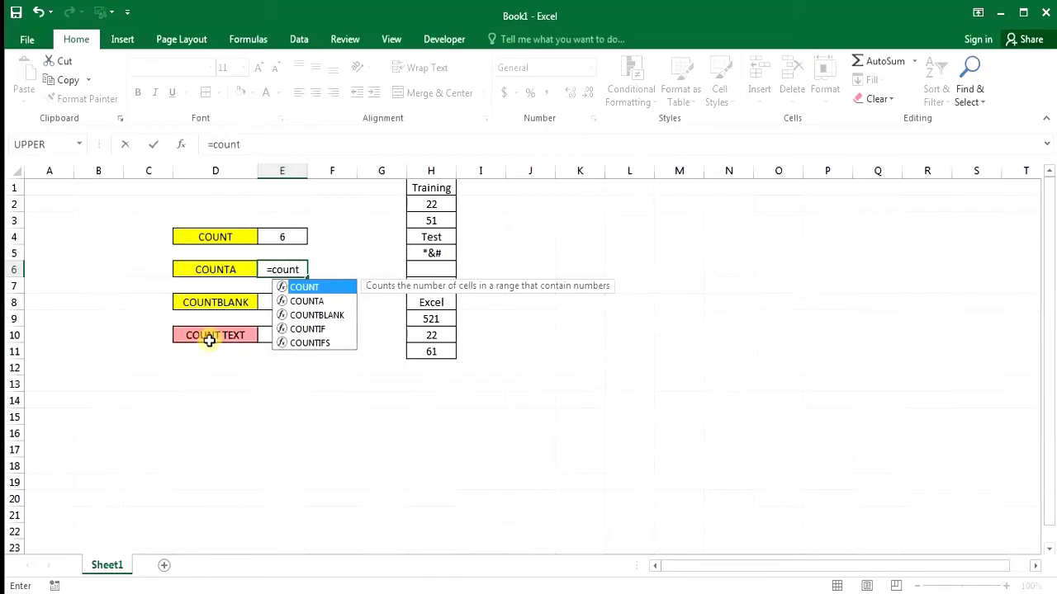
key("Down")
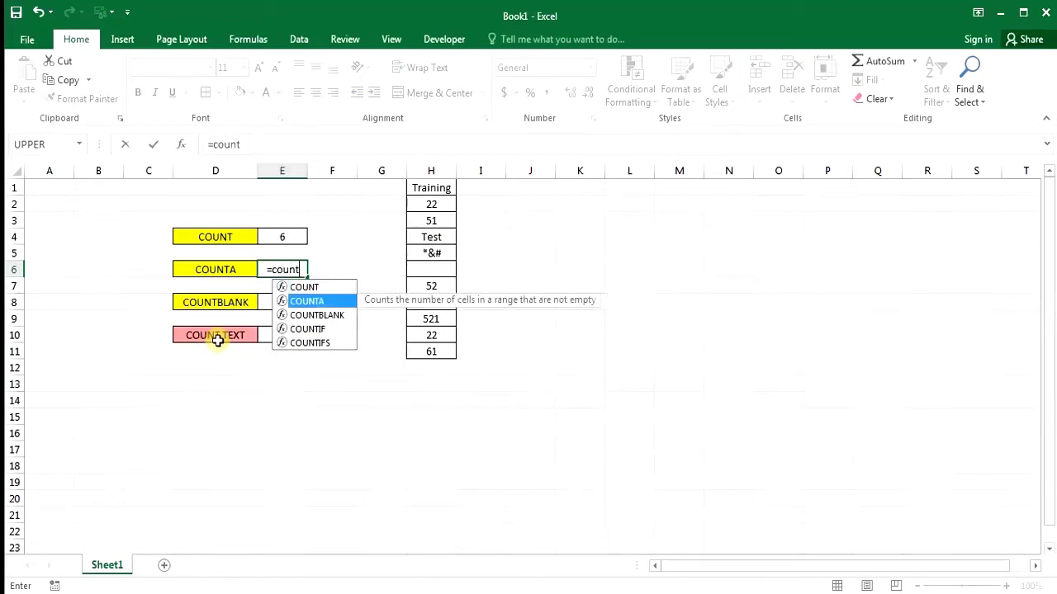
key("Tab")
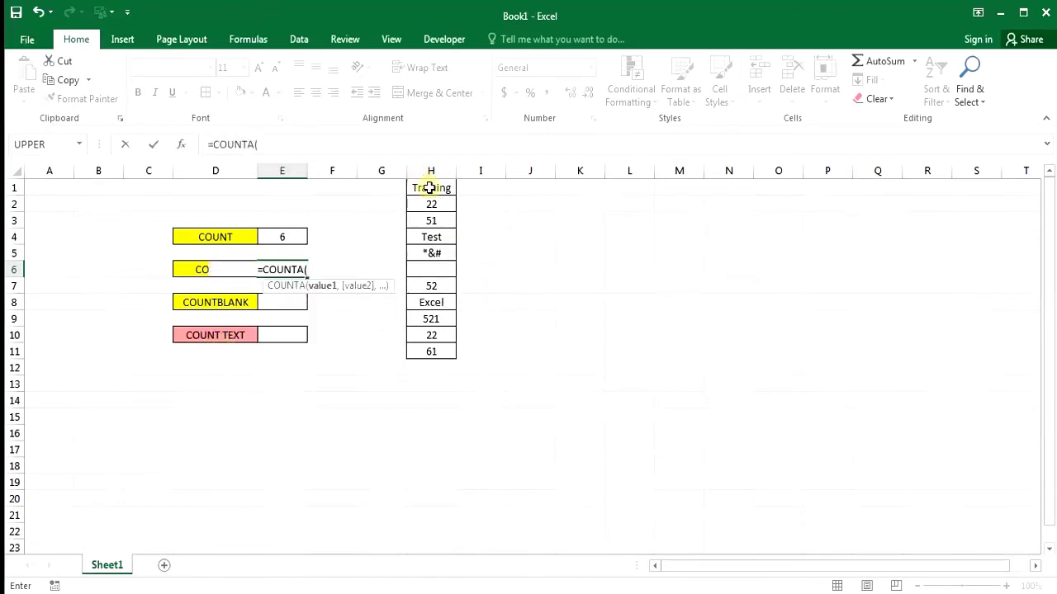
left_click_drag(428, 187, 439, 347)
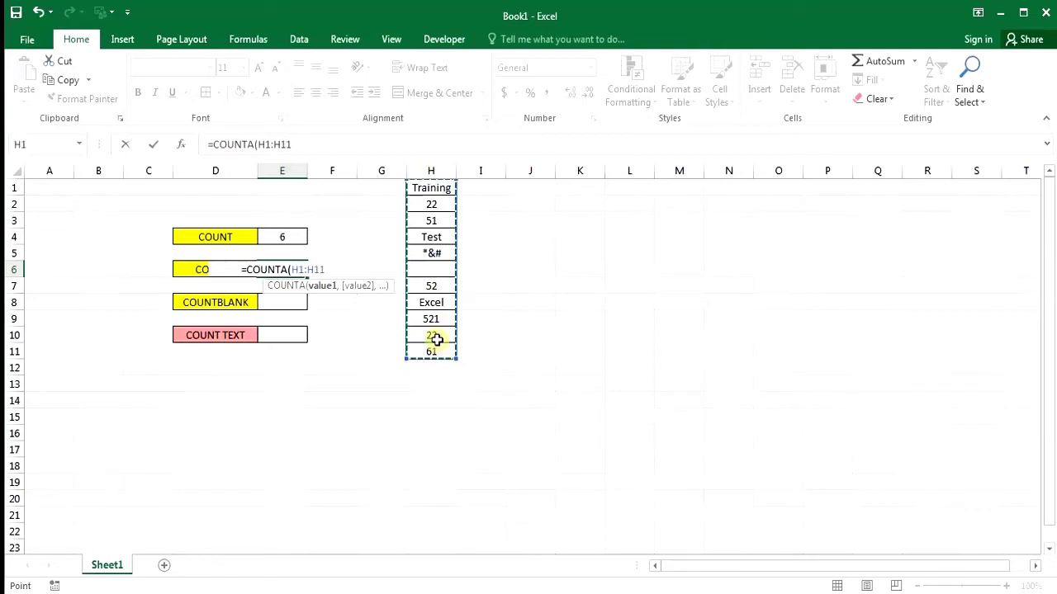
type(")")
key("Return")
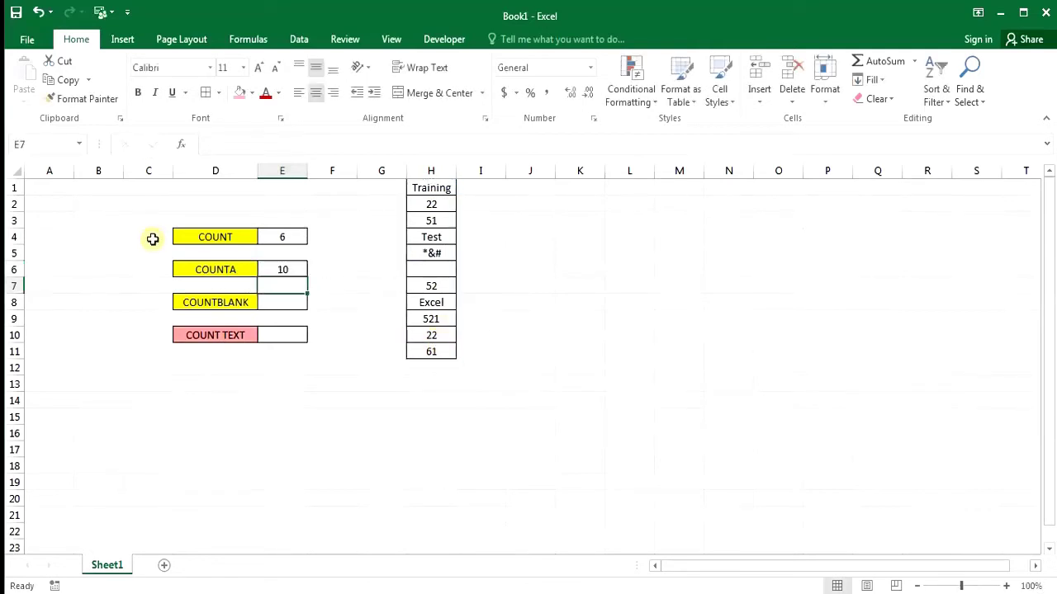
Check E6's formula and select cells H1 through H5 in the data column
left_click(276, 273)
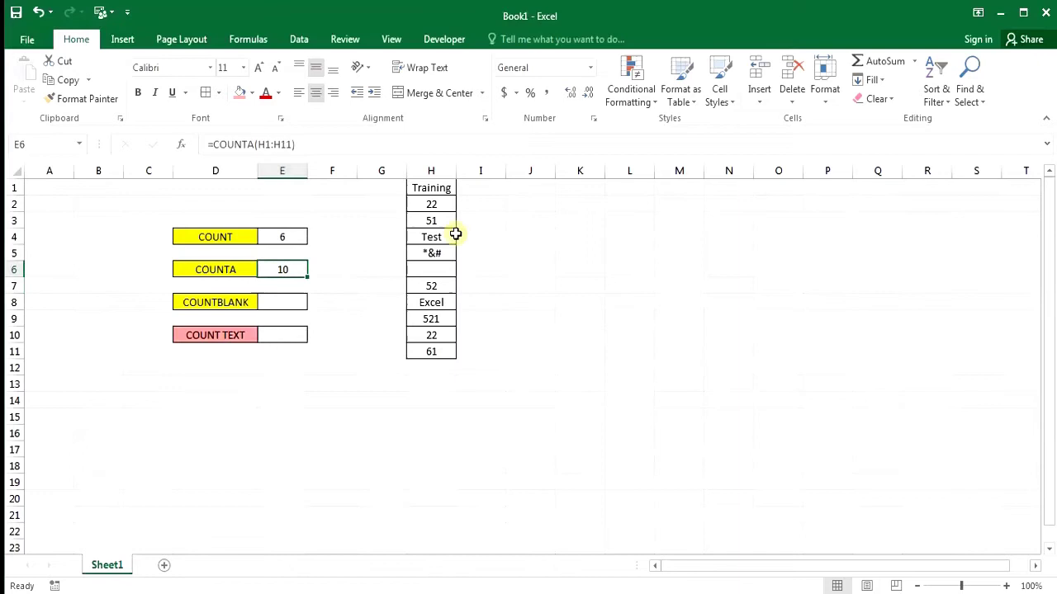
left_click(429, 188)
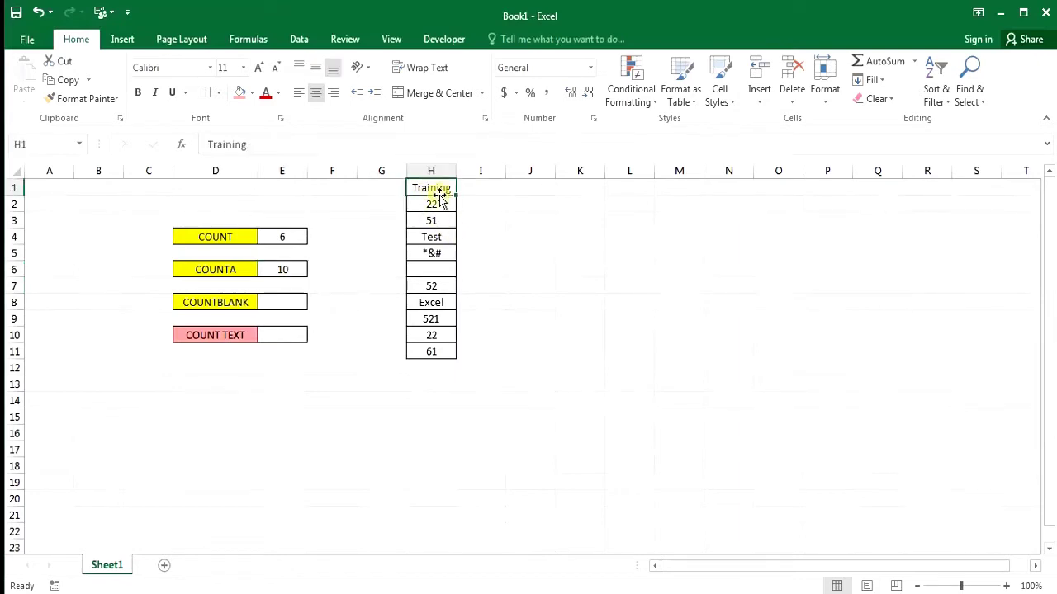
left_click(432, 205, "ctrl")
left_click(433, 236, "ctrl")
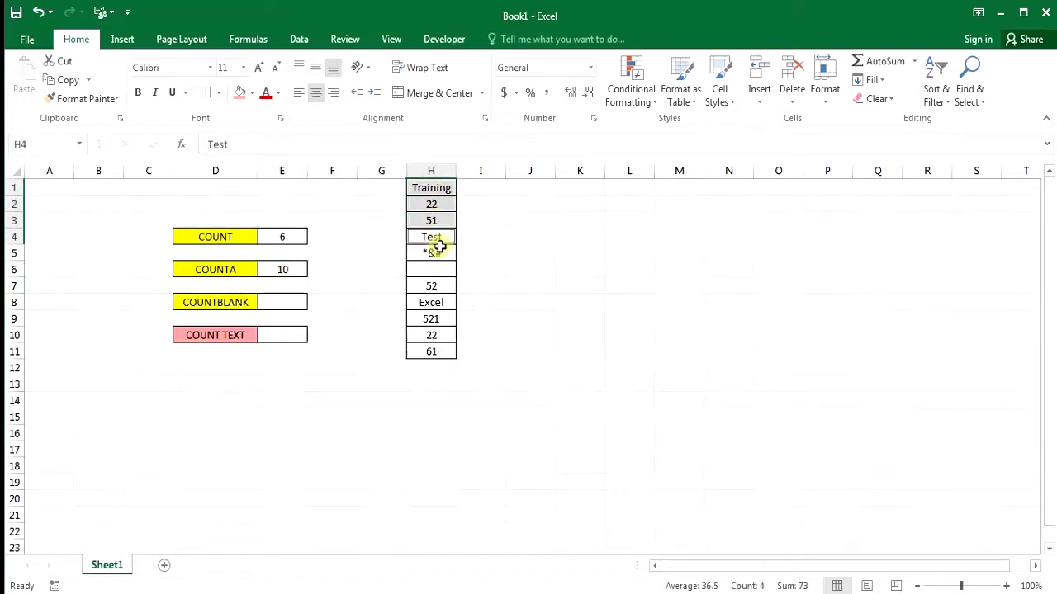
left_click(434, 285, "ctrl")
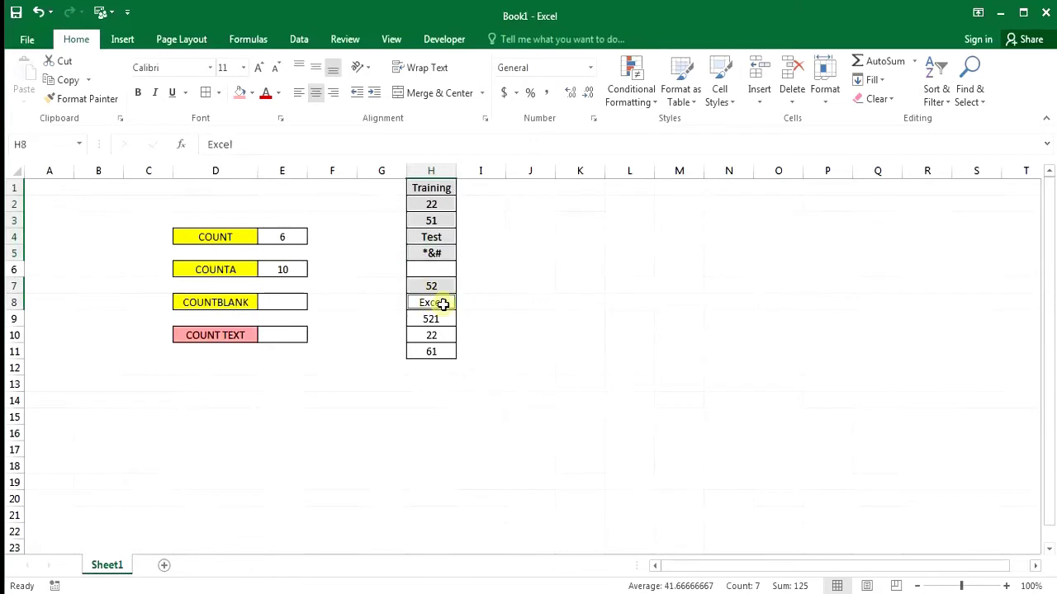
left_click(435, 319, "ctrl")
left_click(435, 352, "ctrl")
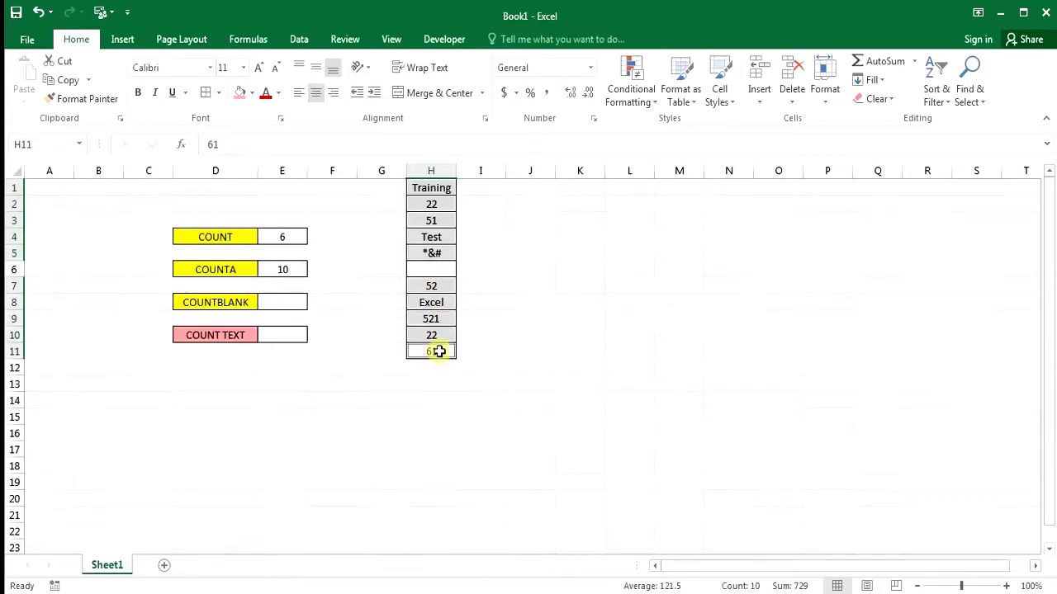
left_click(385, 269)
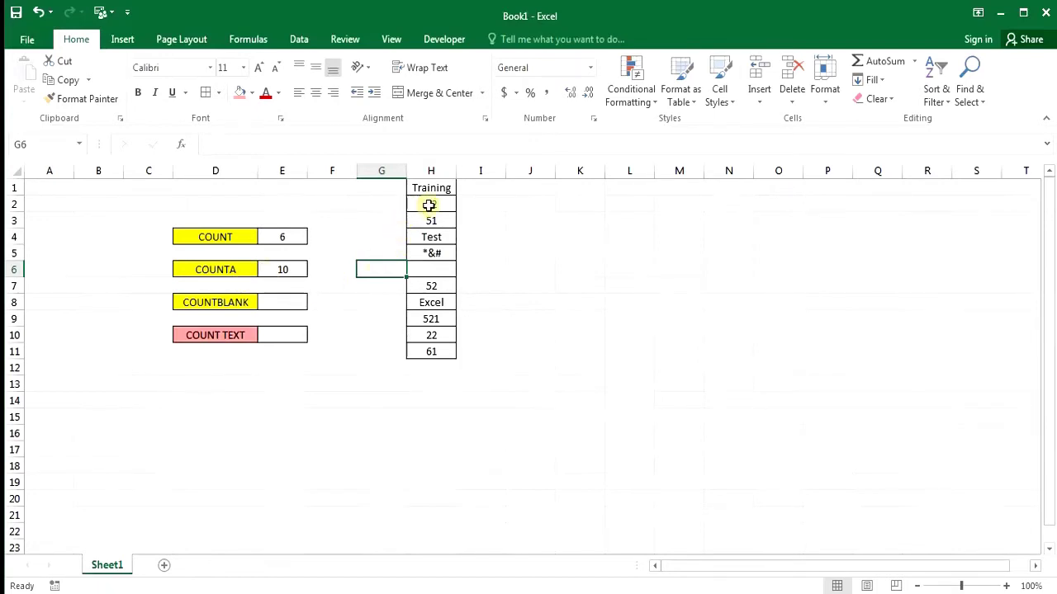
left_click_drag(438, 189, 444, 352)
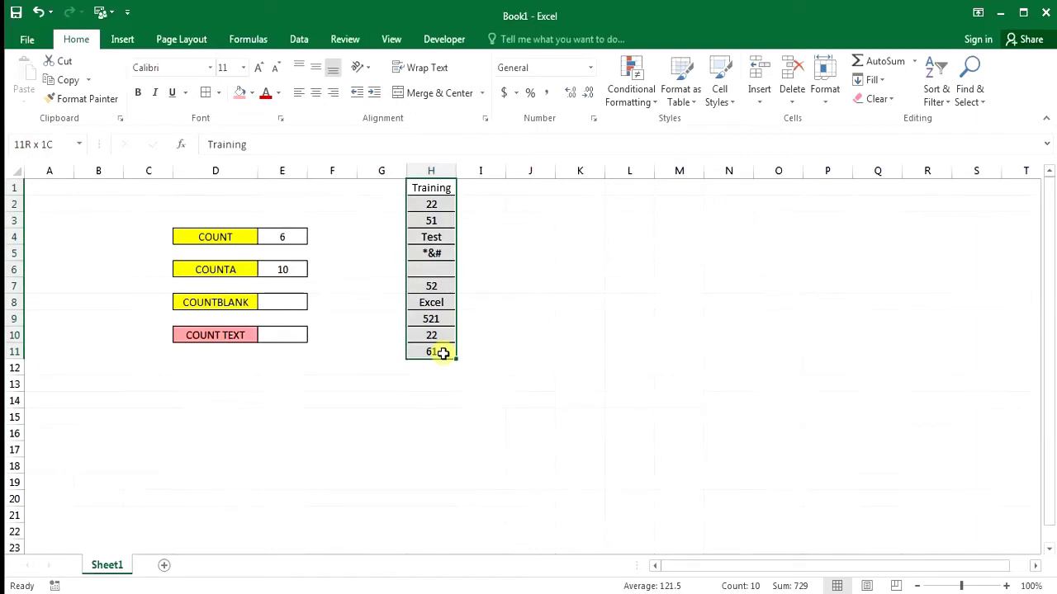
left_click_drag(443, 353, 443, 353)
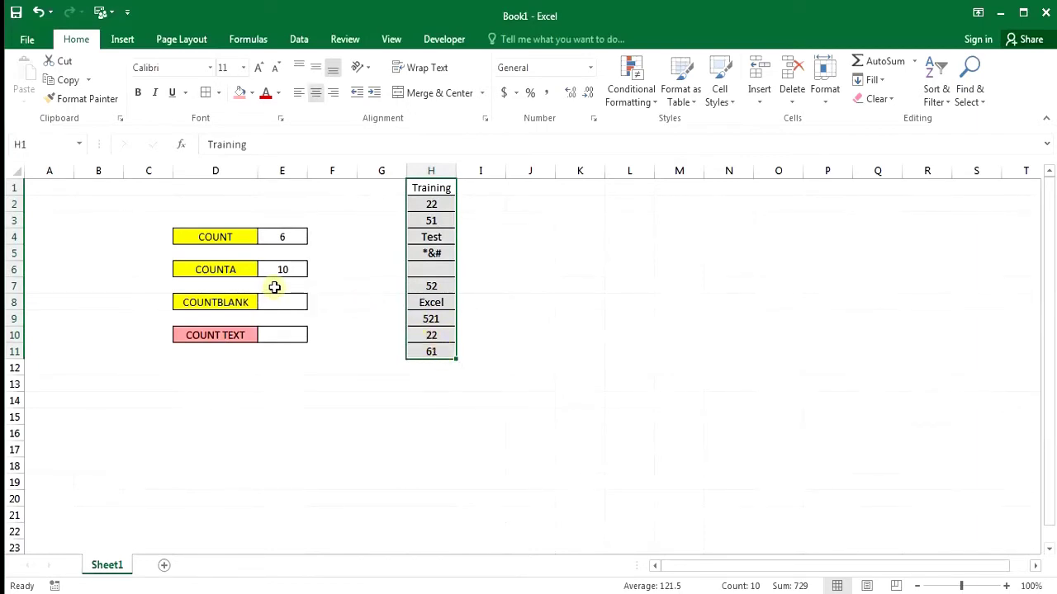
left_click(434, 203)
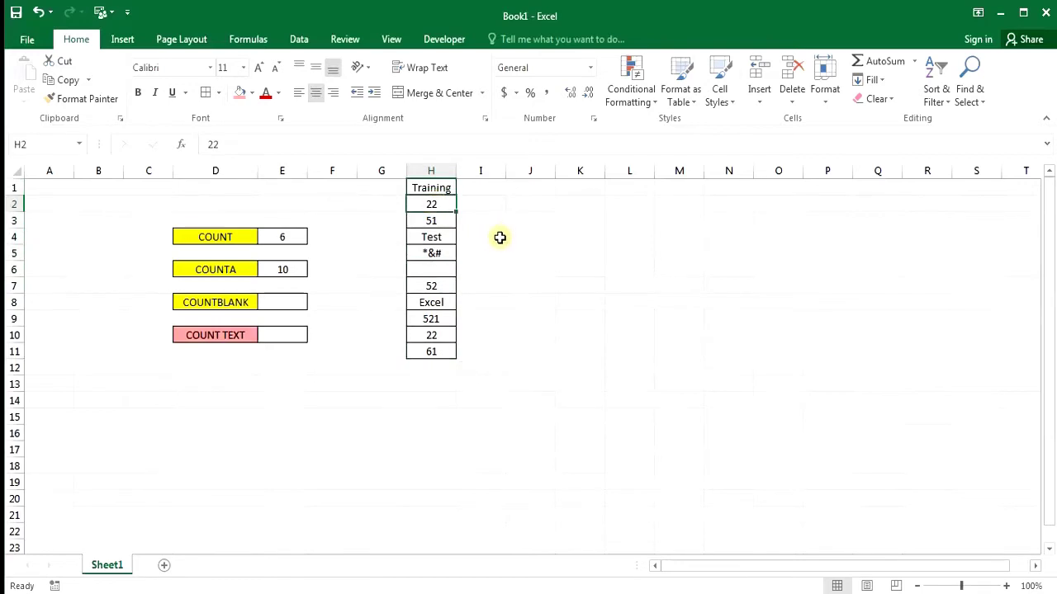
left_click(436, 236)
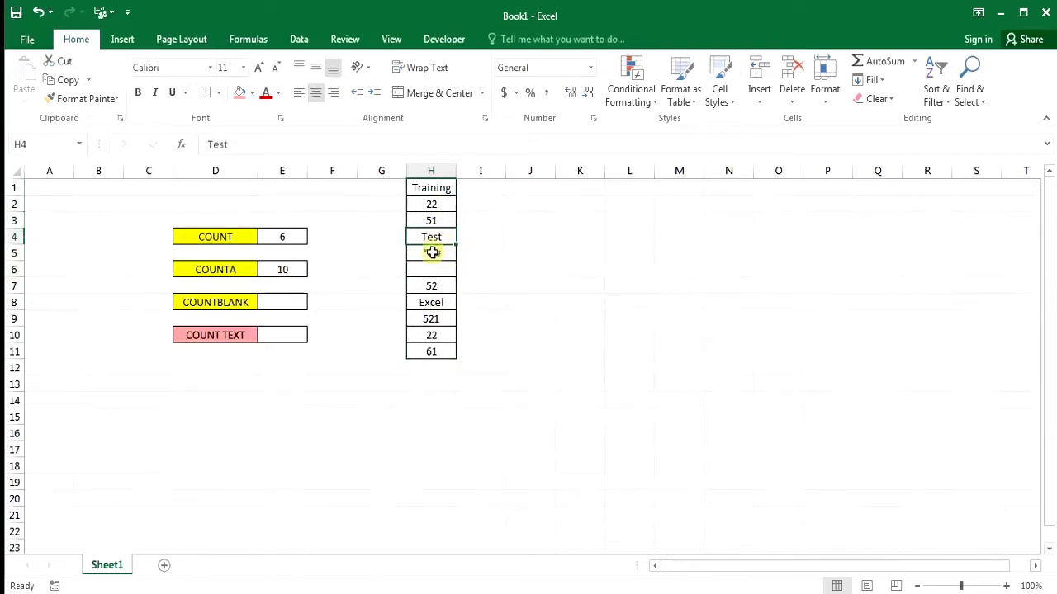
left_click(429, 253)
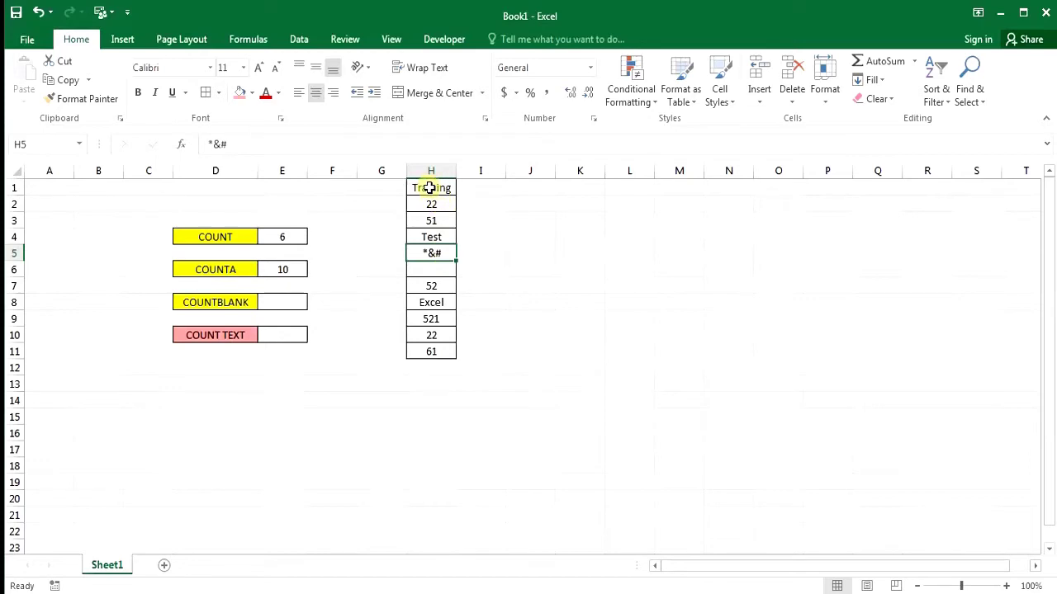
left_click_drag(430, 187, 430, 351)
left_click(452, 275)
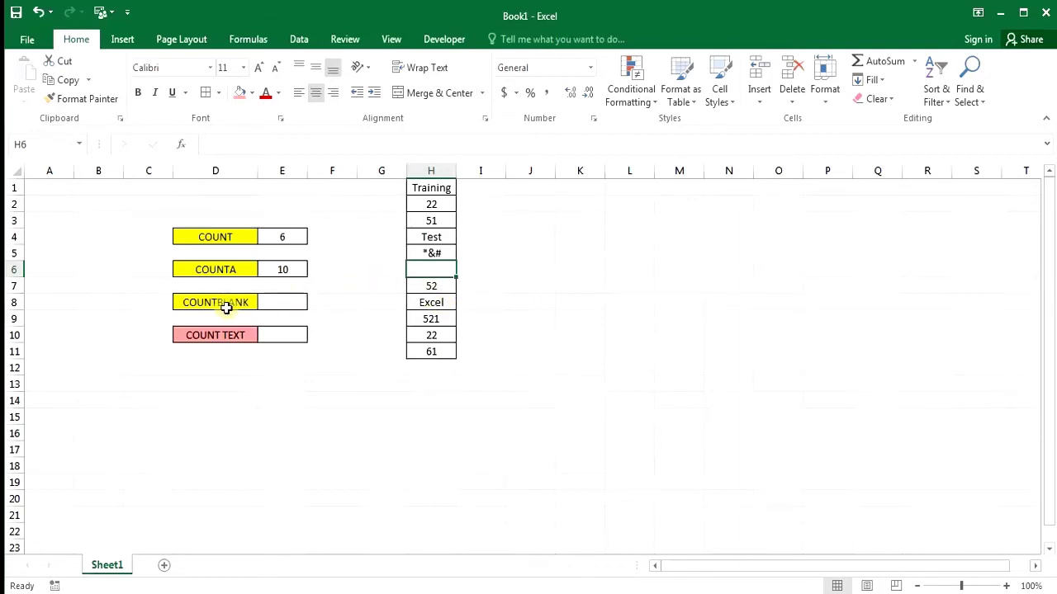
Enter =COUNTBLANK(H1:H11) in E8, returning 1, then inspect the empty cell H6
left_click(221, 303)
left_click(276, 302)
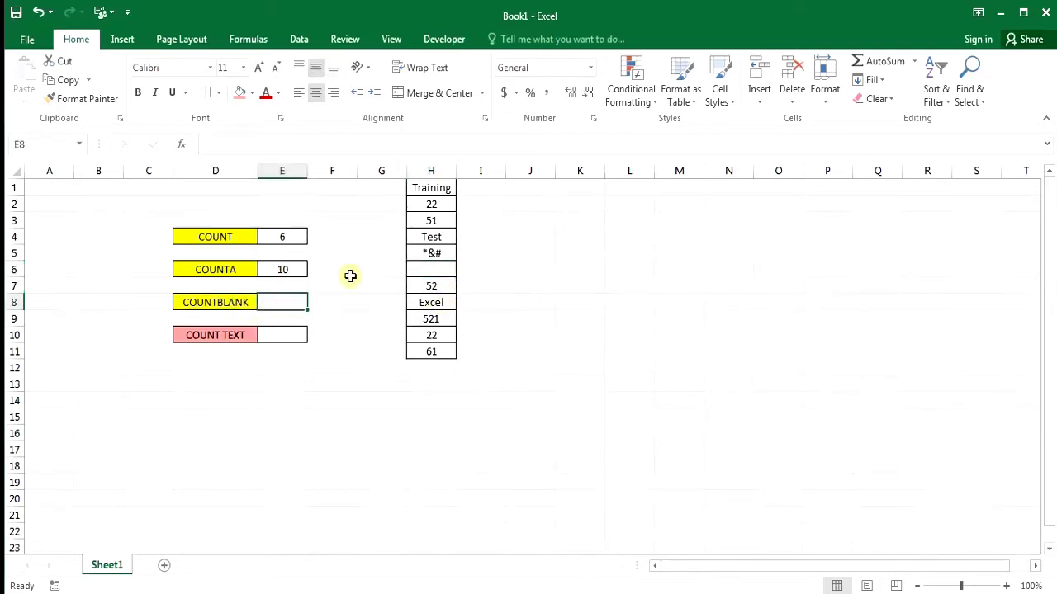
type("=coun")
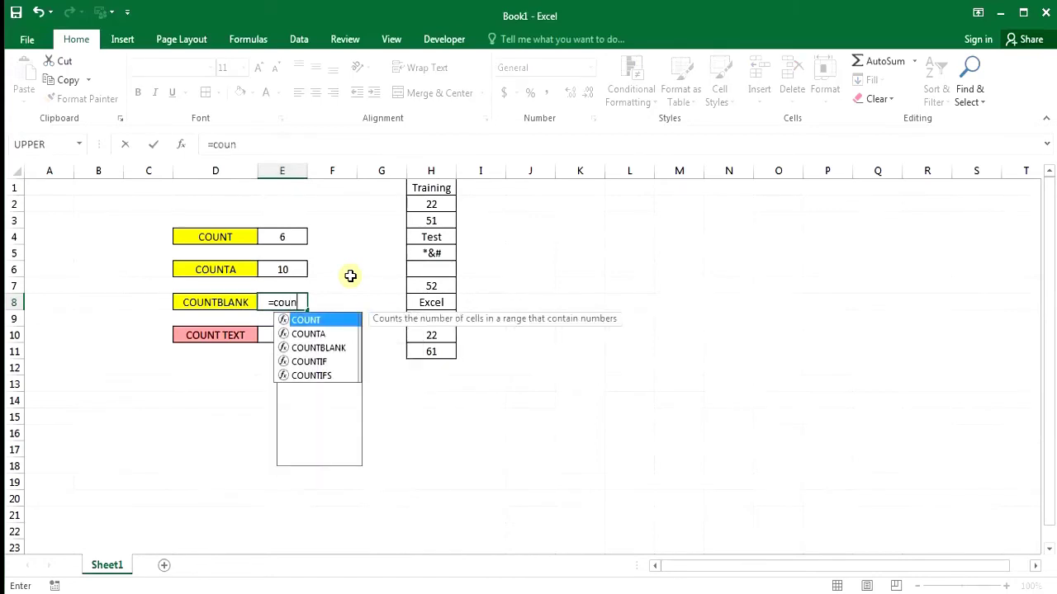
type("tba")
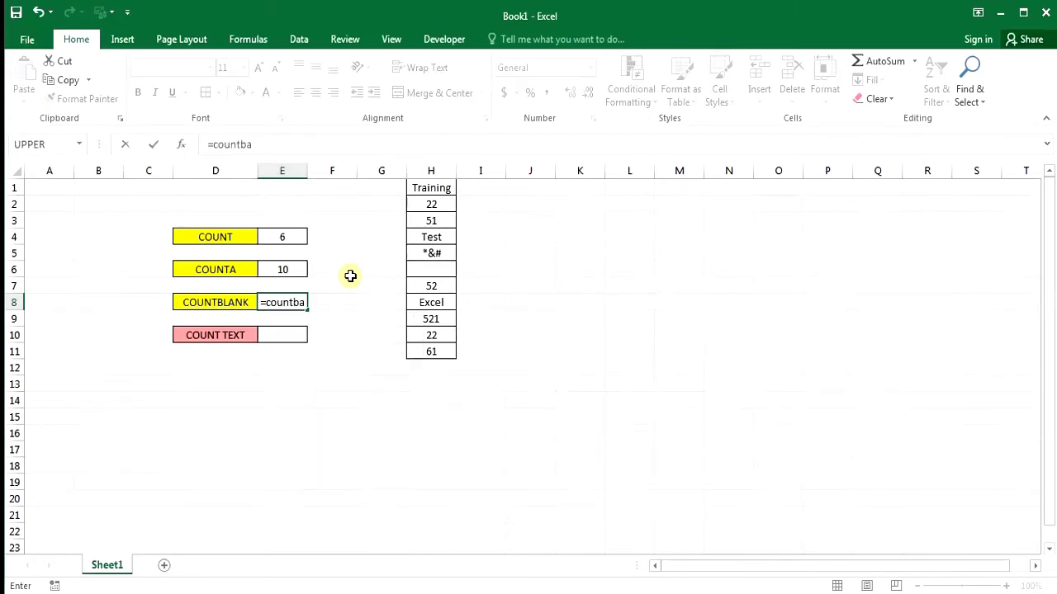
key("BackSpace")
type("l")
key("Tab")
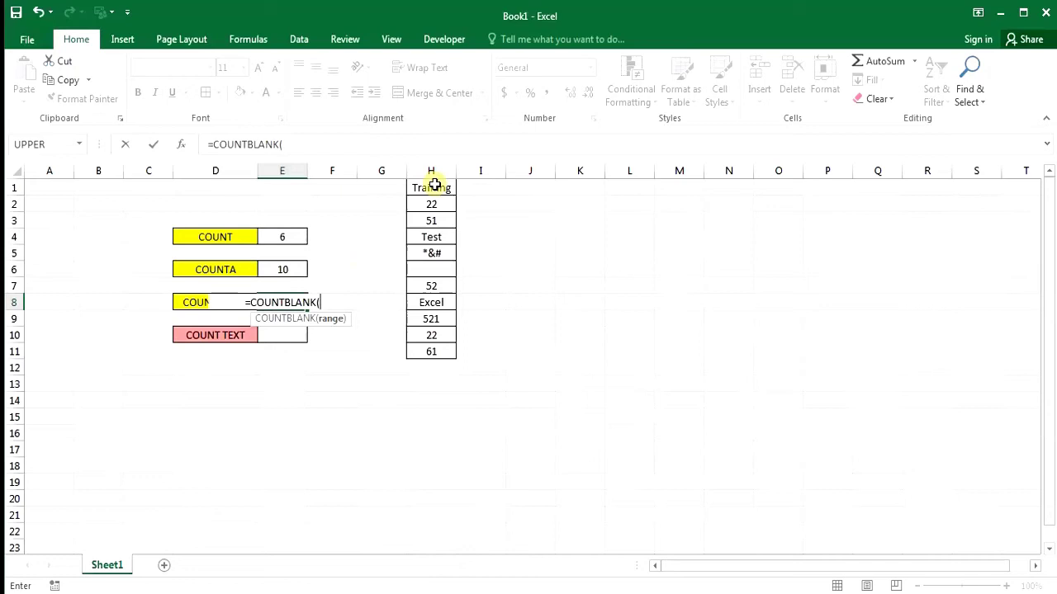
left_click_drag(434, 184, 433, 351)
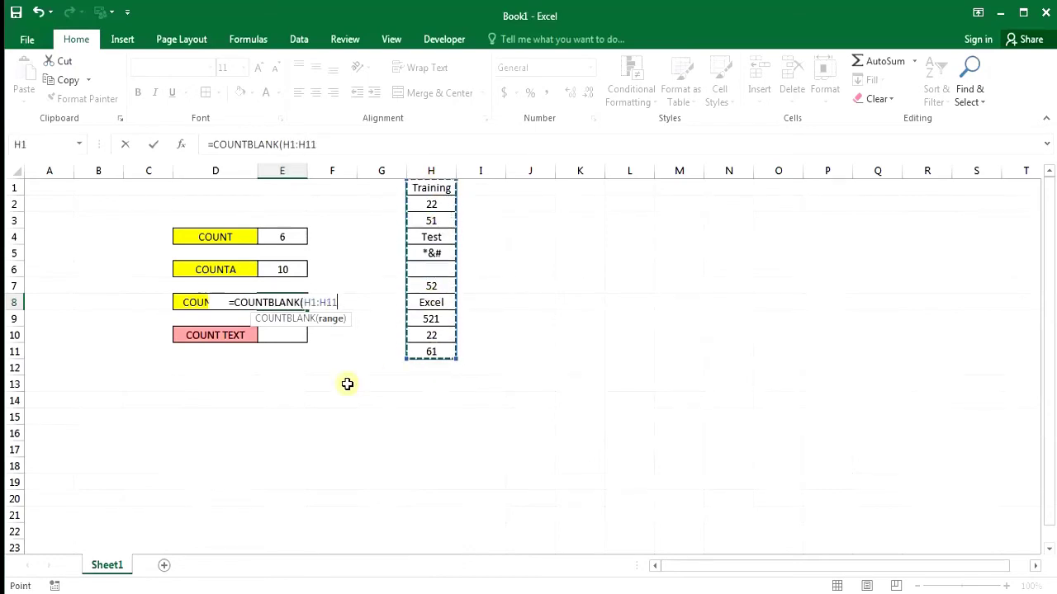
type(")")
key("Return")
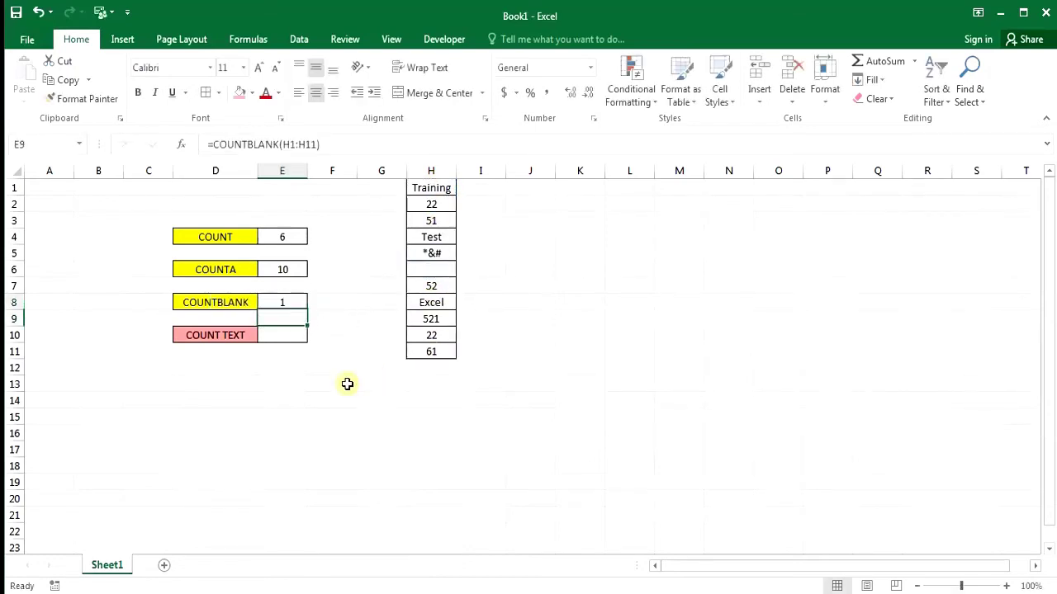
key("Up")
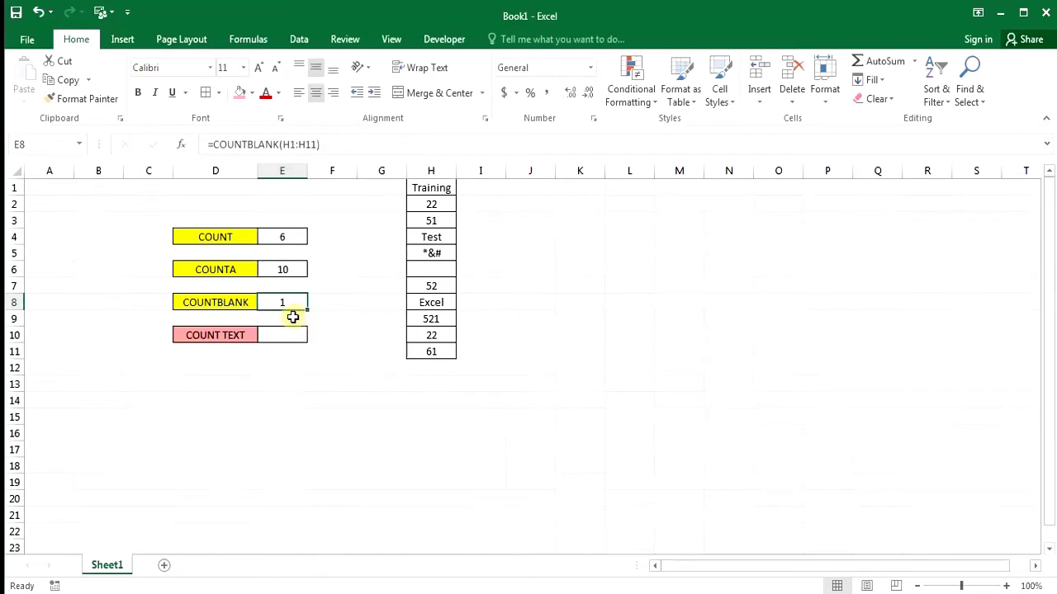
left_click(428, 273)
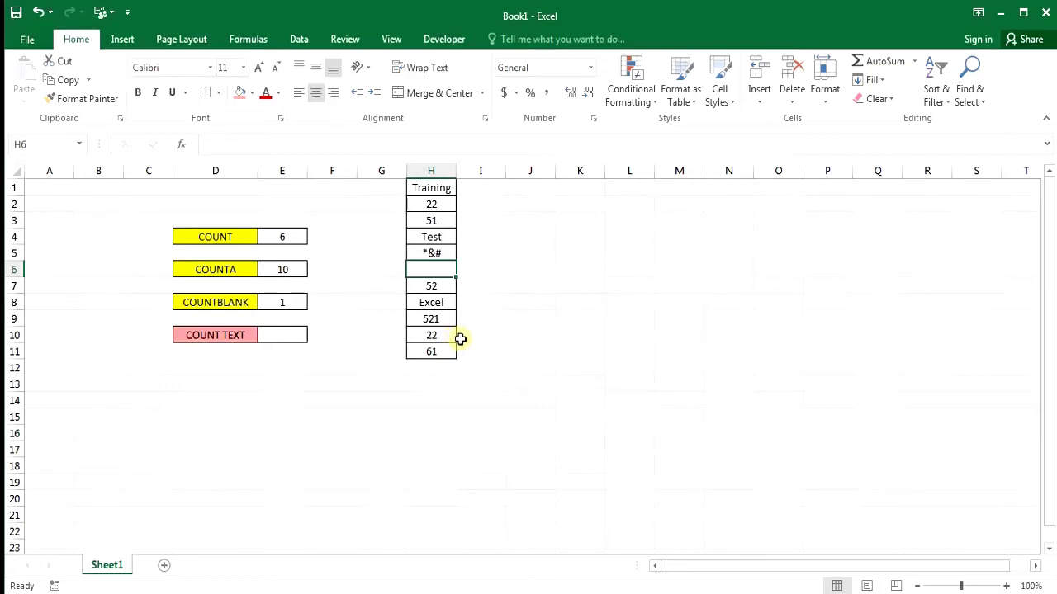
Delete the 521 from H9 and recheck the COUNTBLANK formula in E8
left_click(431, 317)
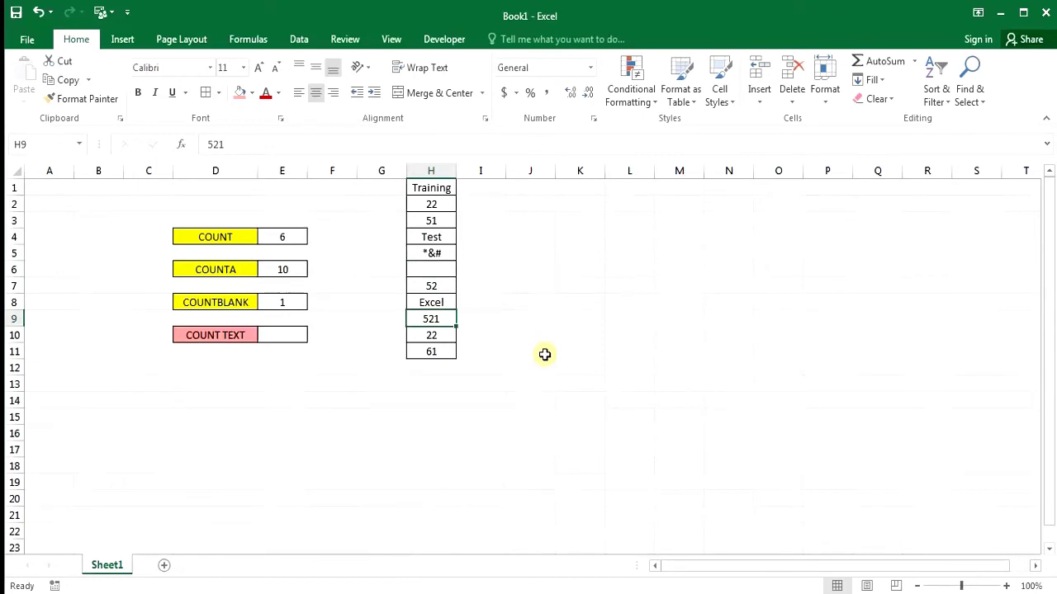
key("Delete")
left_click(281, 301)
type("=COUNTBLANK(H1:H11)")
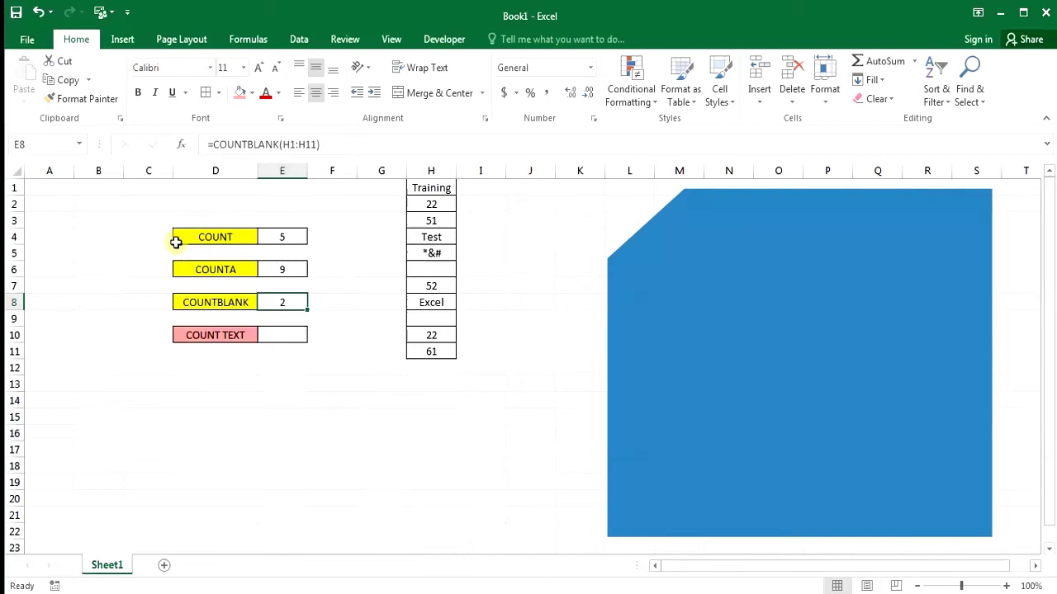
left_click(209, 240)
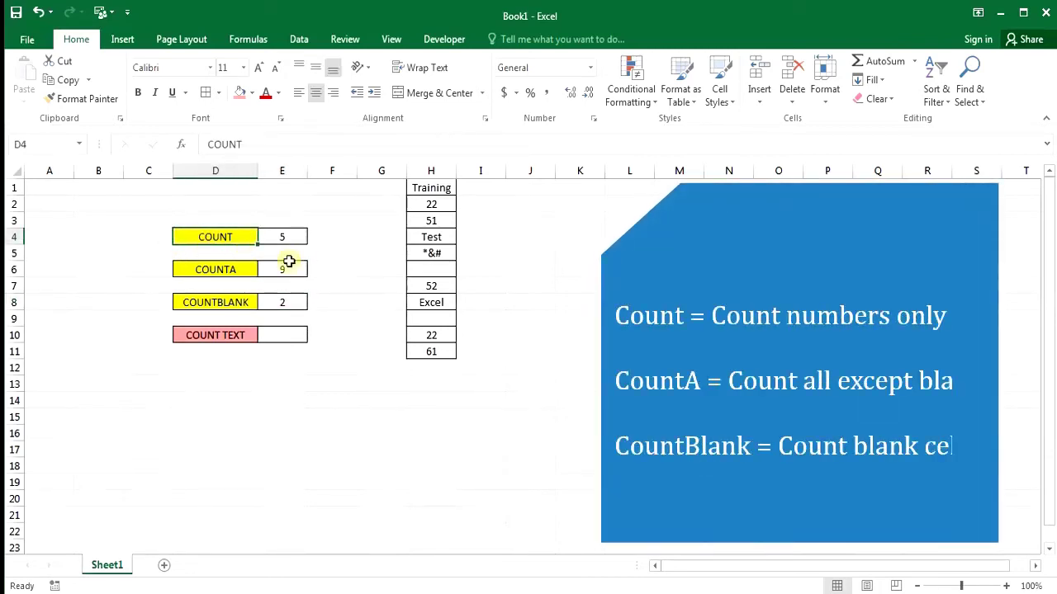
left_click(212, 271)
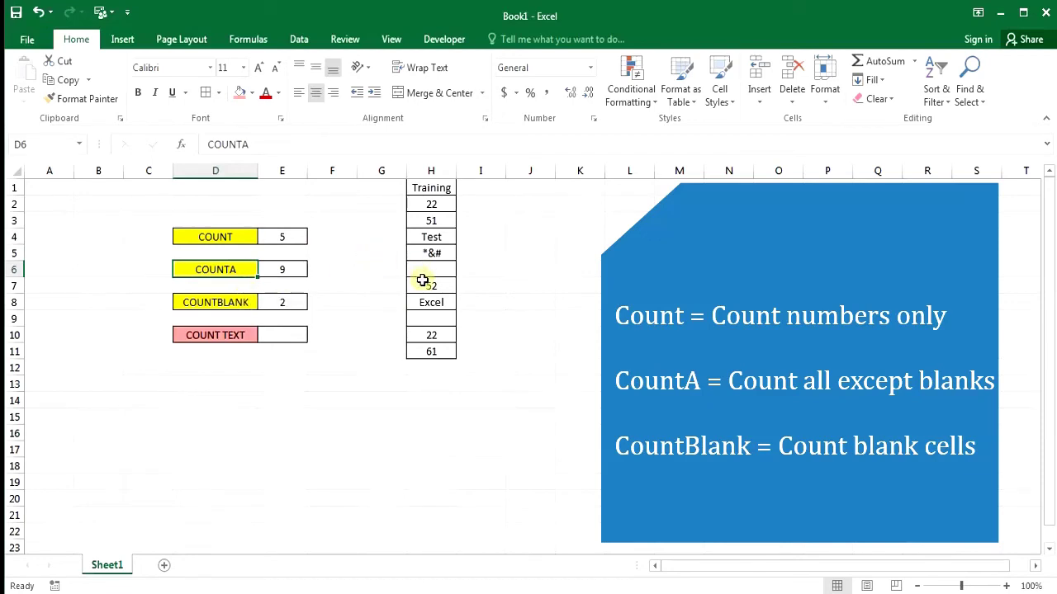
left_click(236, 300)
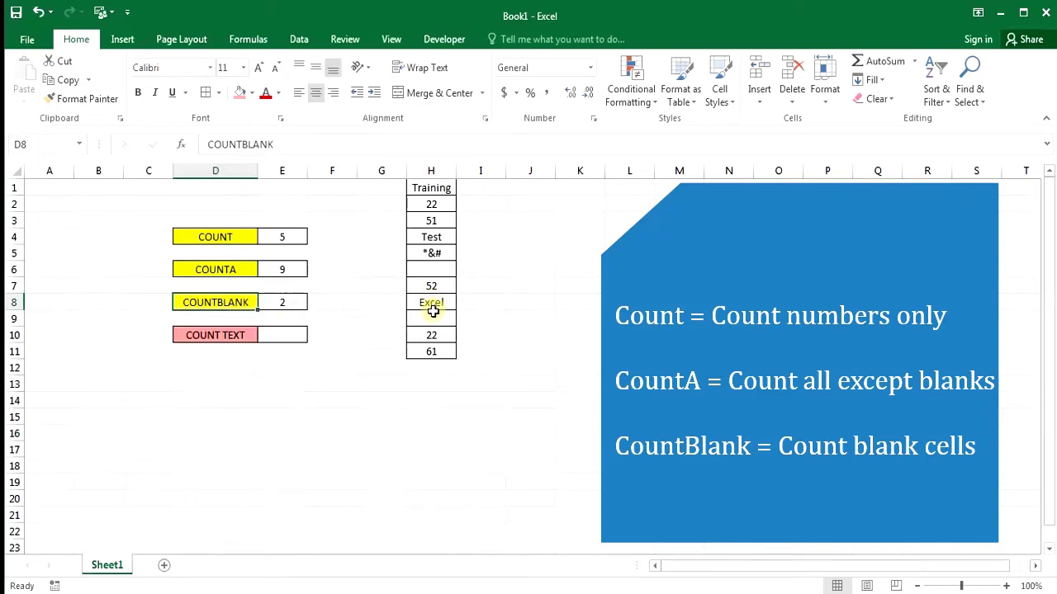
left_click(231, 337)
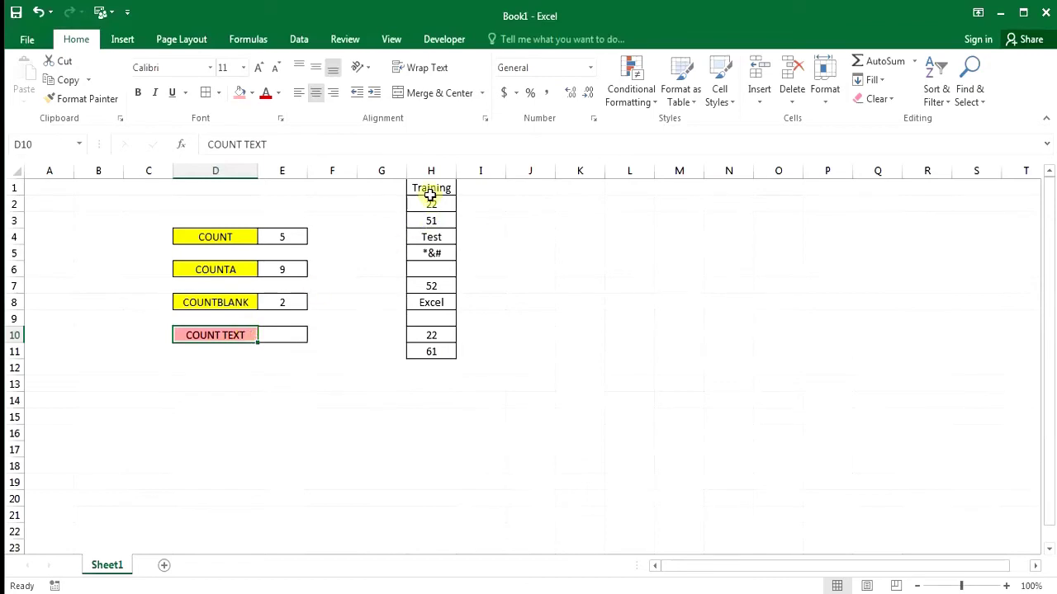
left_click_drag(430, 189, 433, 347)
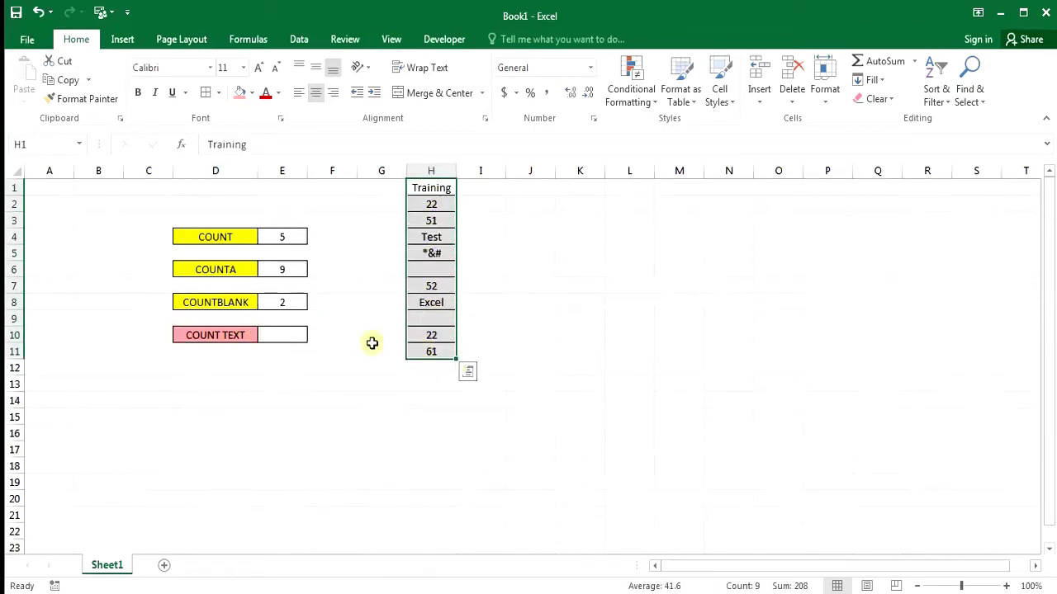
left_click(281, 334)
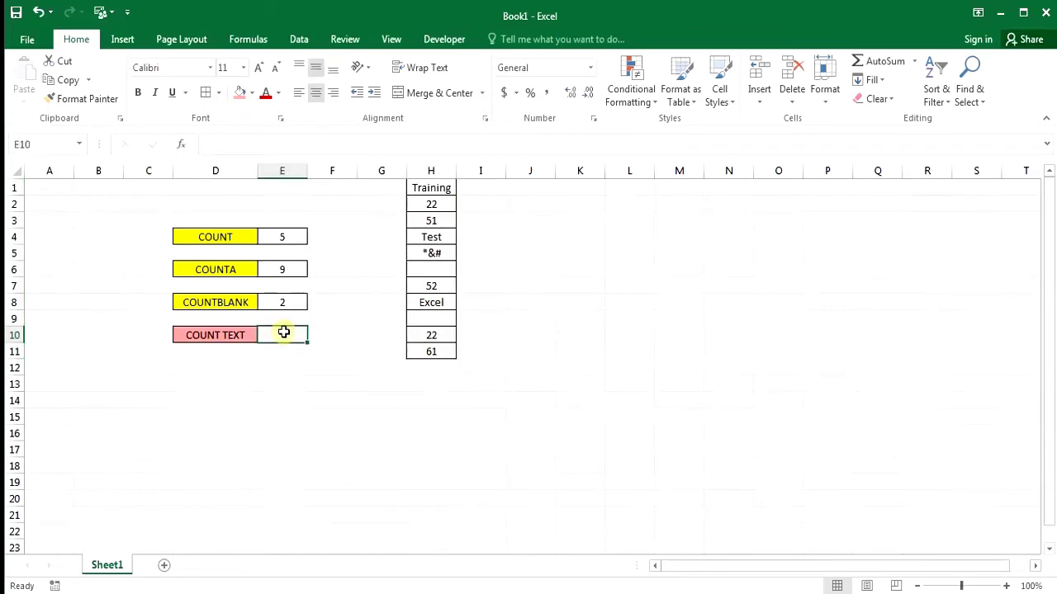
key("Up")
key("Up")
key("Up")
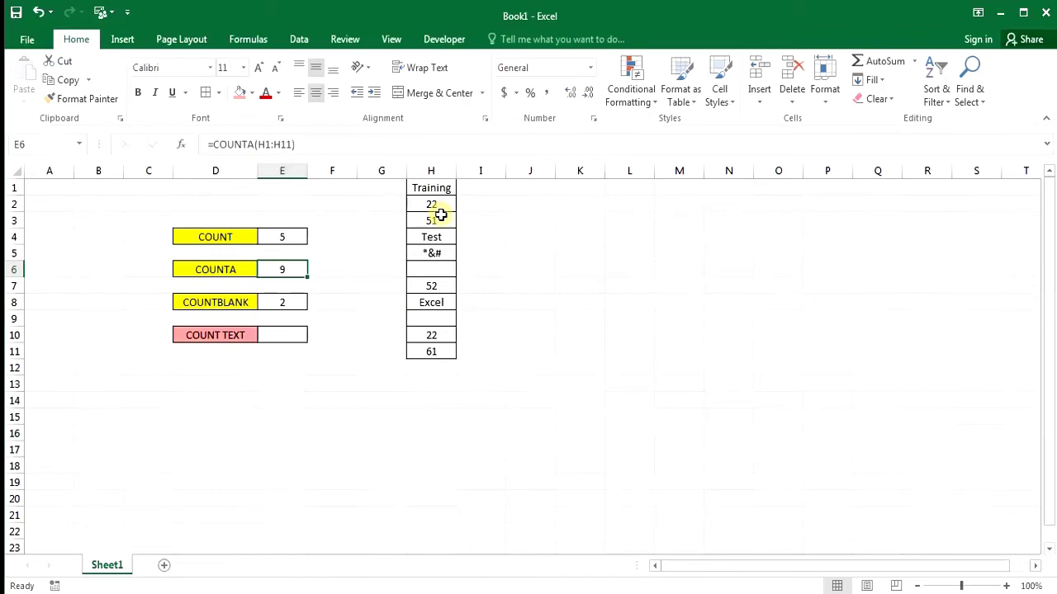
left_click(275, 335)
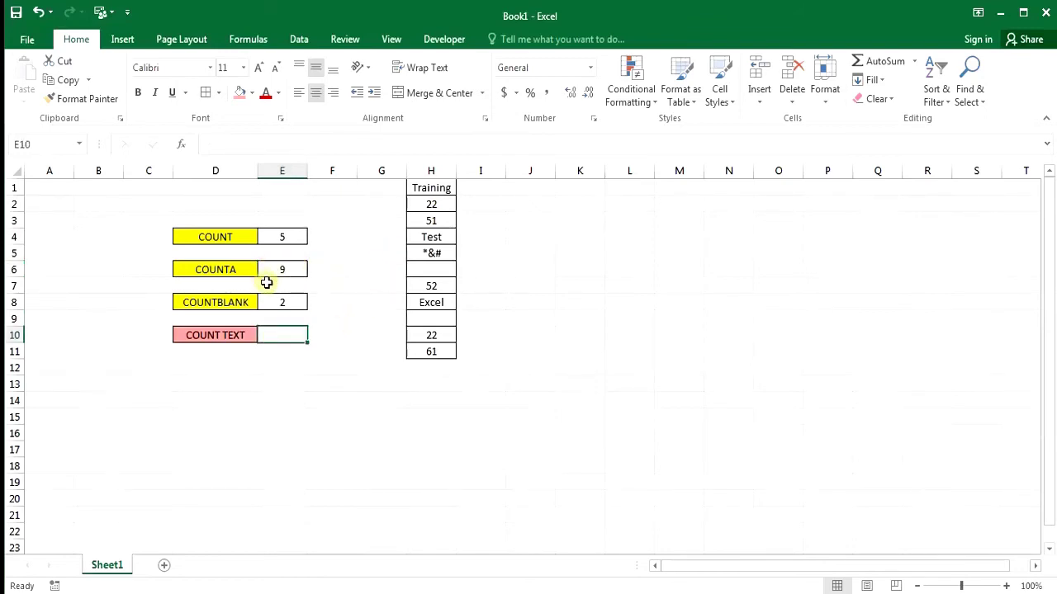
left_click_drag(426, 189, 419, 348)
left_click(277, 332)
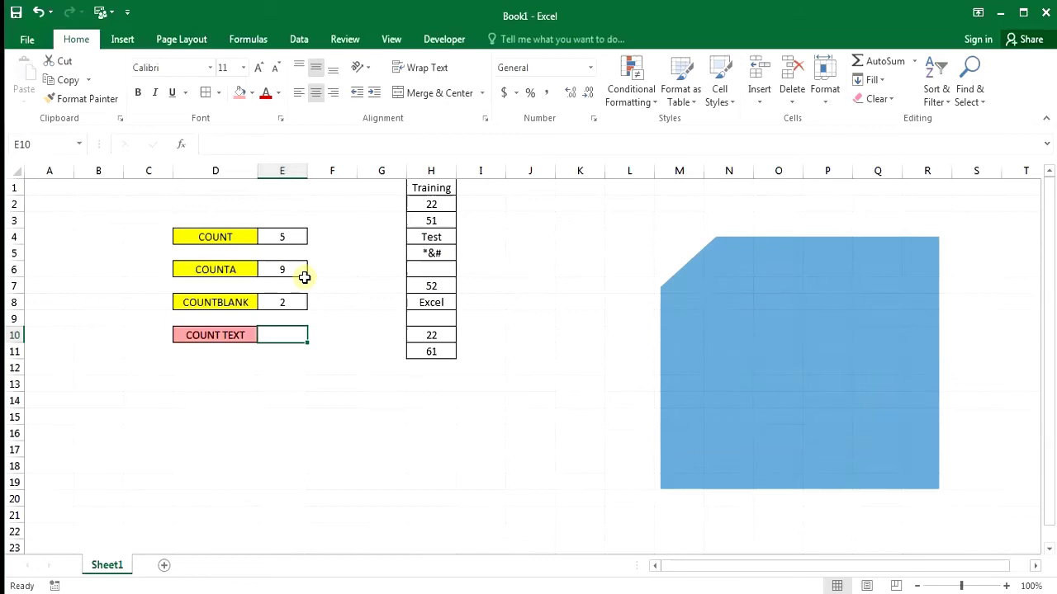
Enter =COUNTA(H1:H11)-COUNT(H1:H11) in E10 as the COUNT TEXT result, returning 4
left_click_drag(431, 203, 431, 351)
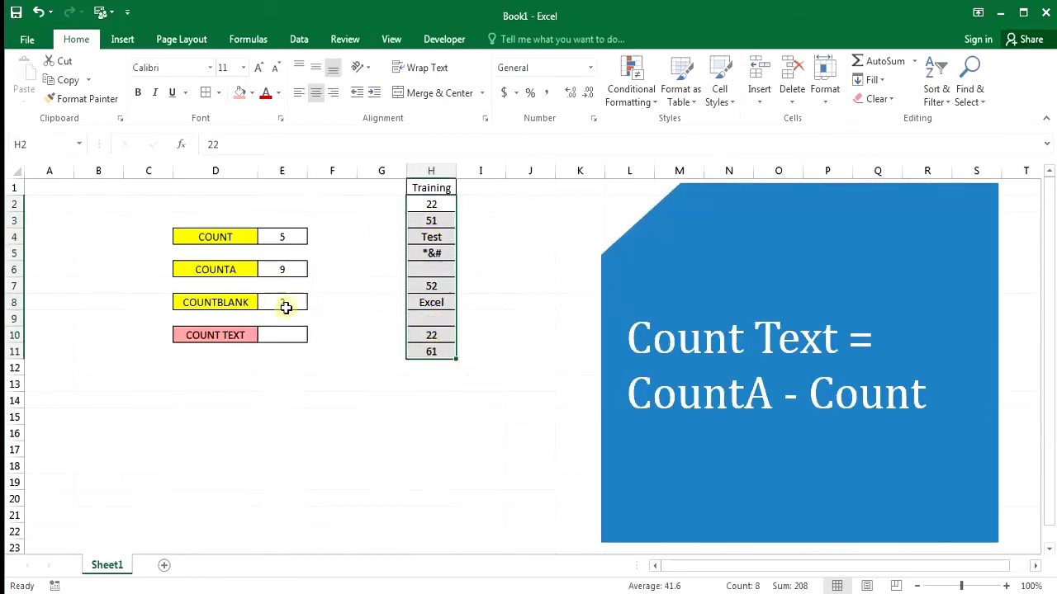
left_click(272, 335)
type("=c")
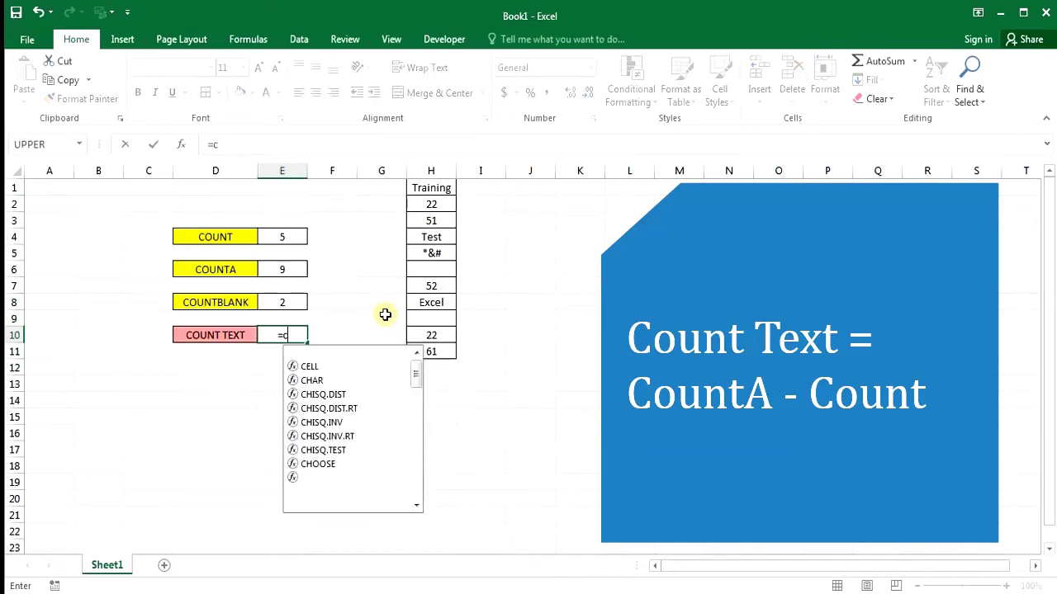
type("ounta(")
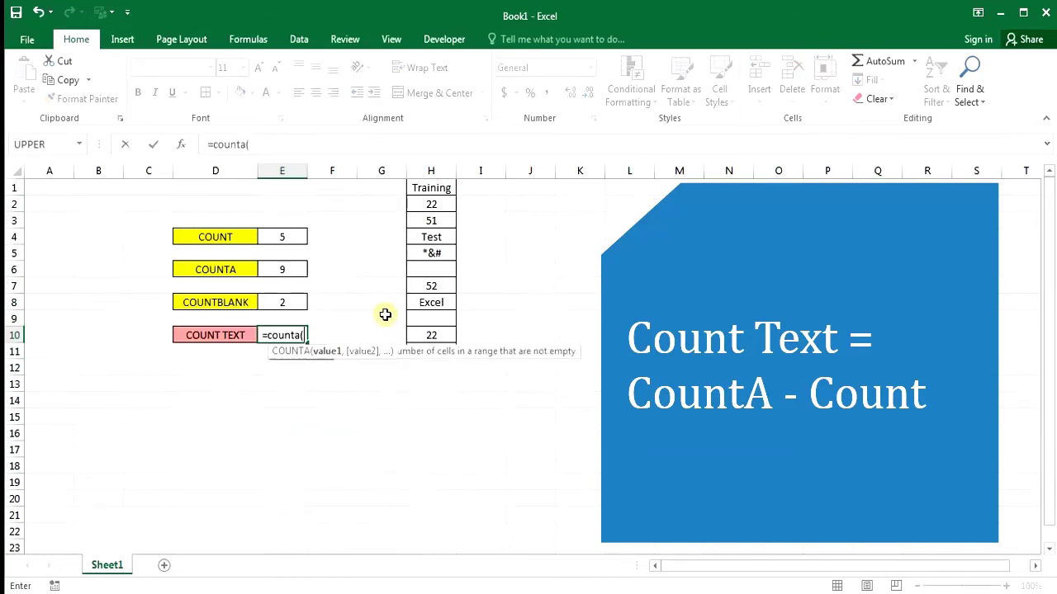
left_click_drag(434, 188, 441, 351)
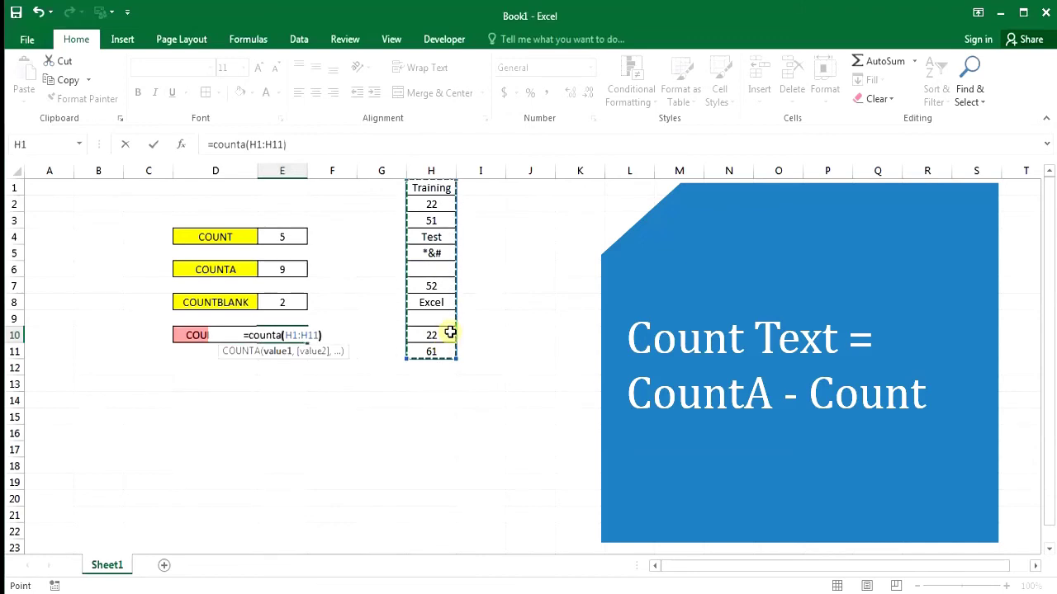
type("-")
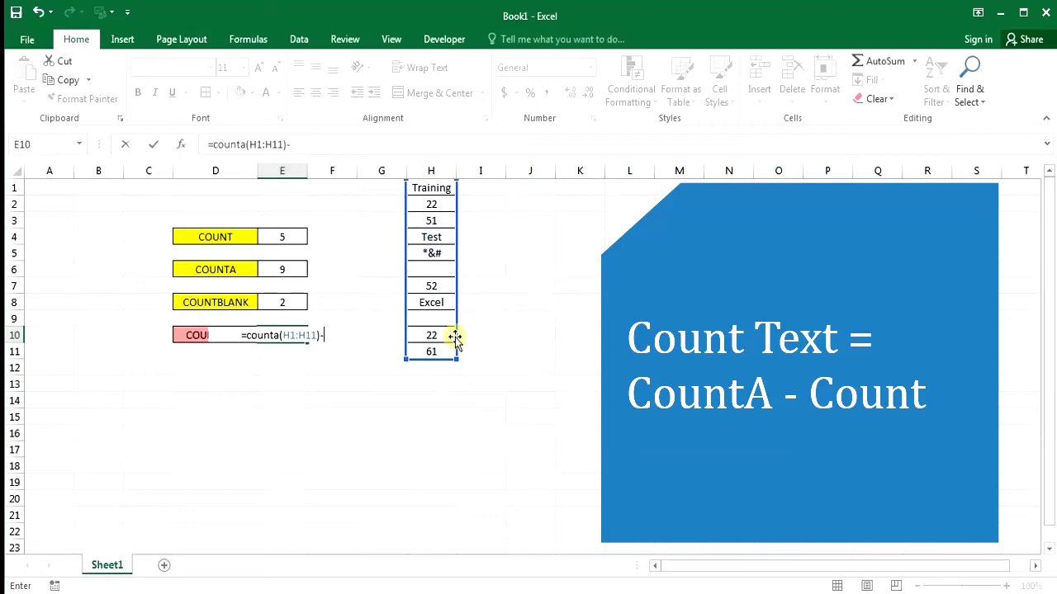
type("count")
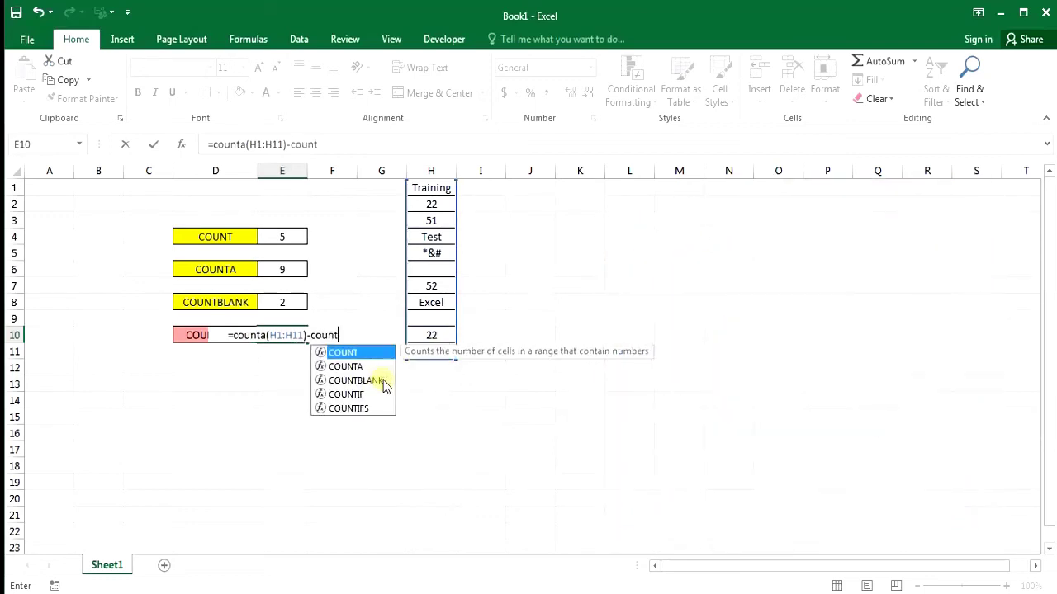
type("(")
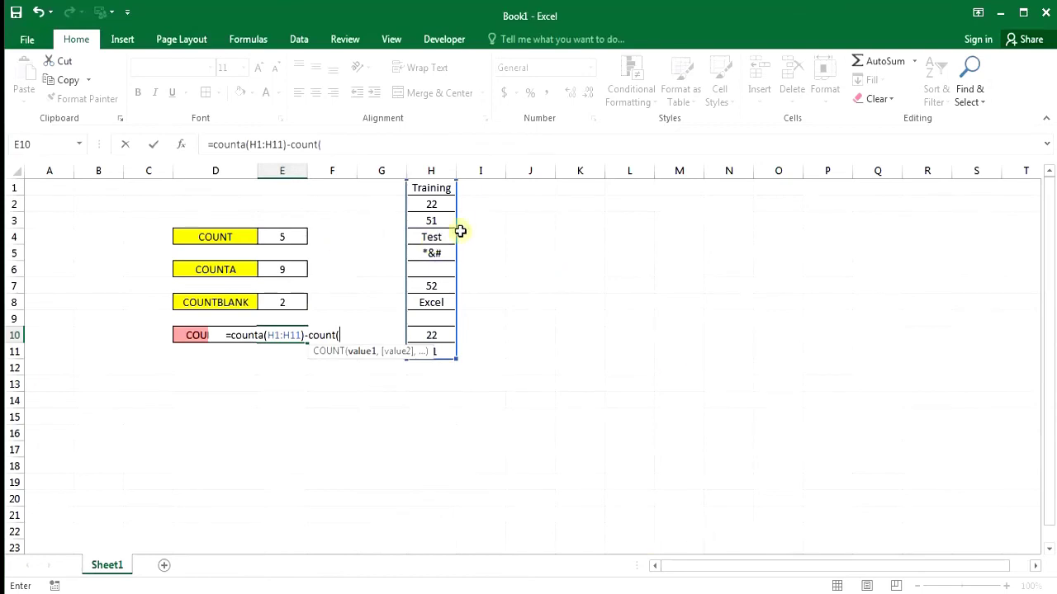
left_click_drag(442, 189, 431, 351)
key("Return")
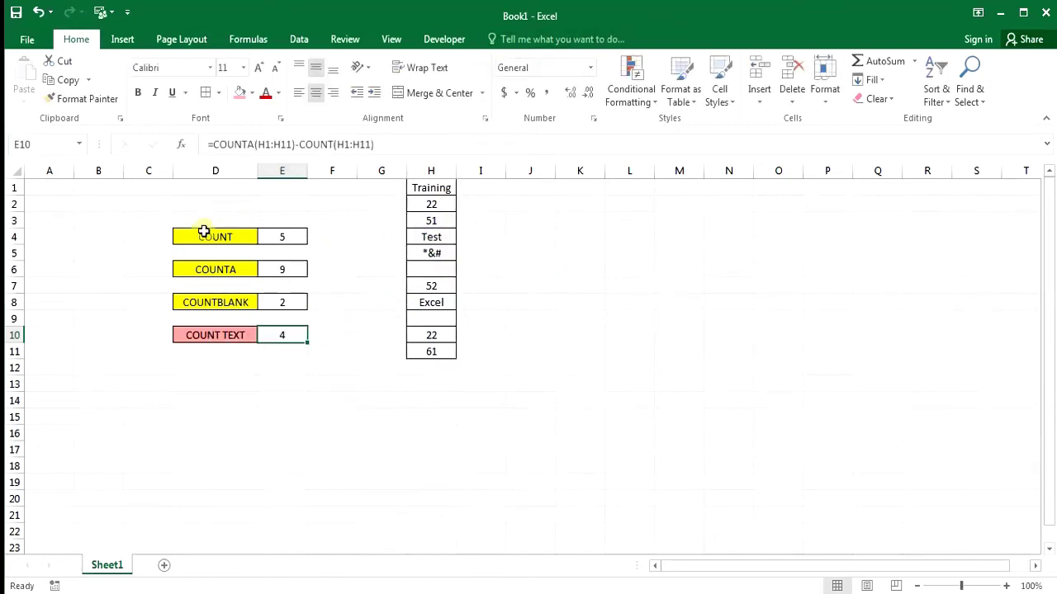
left_click(218, 244)
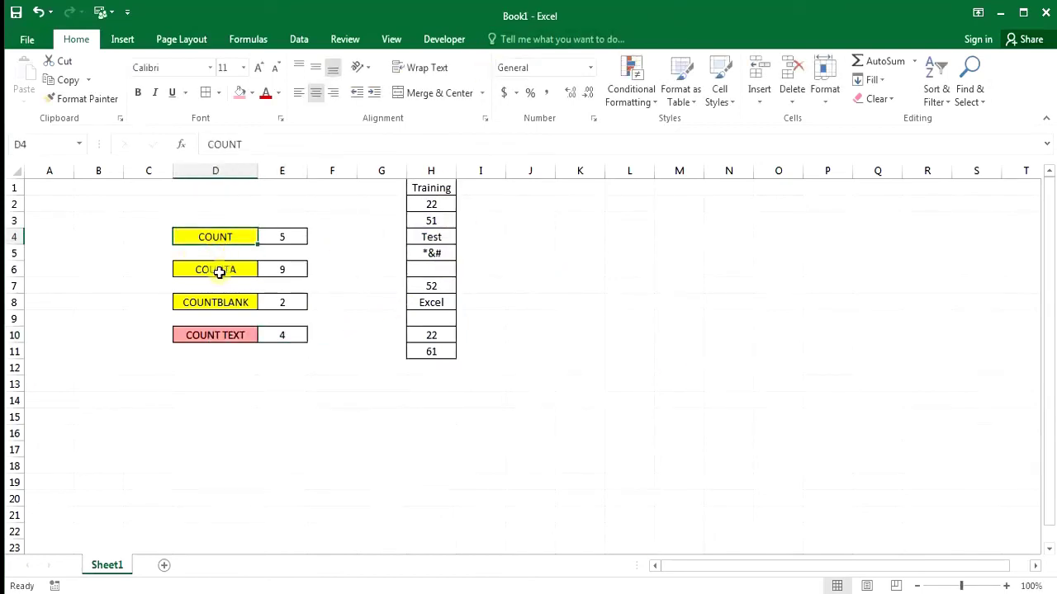
left_click(214, 273, "ctrl")
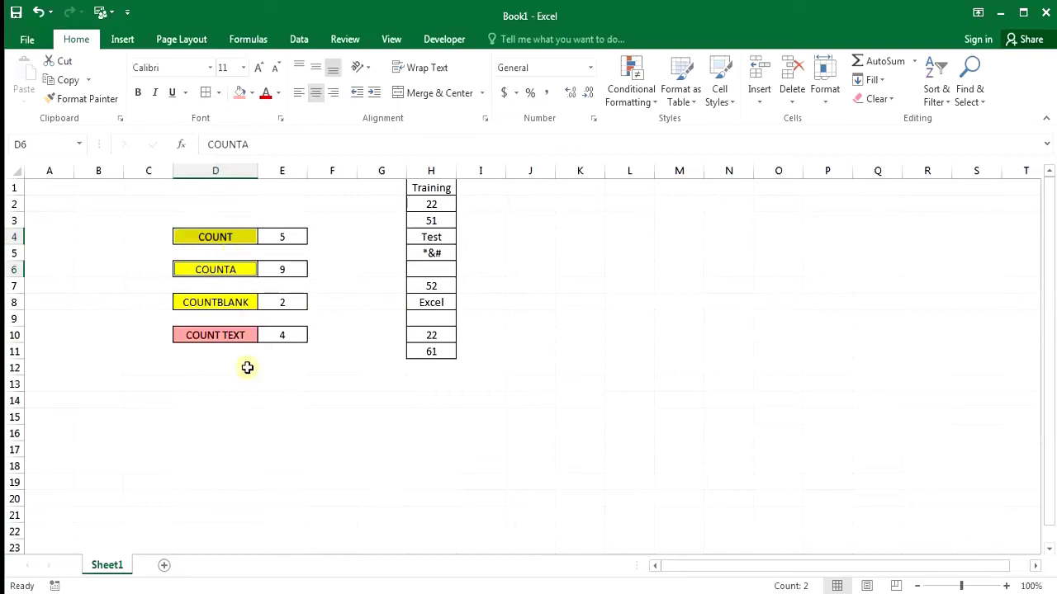
left_click(221, 336)
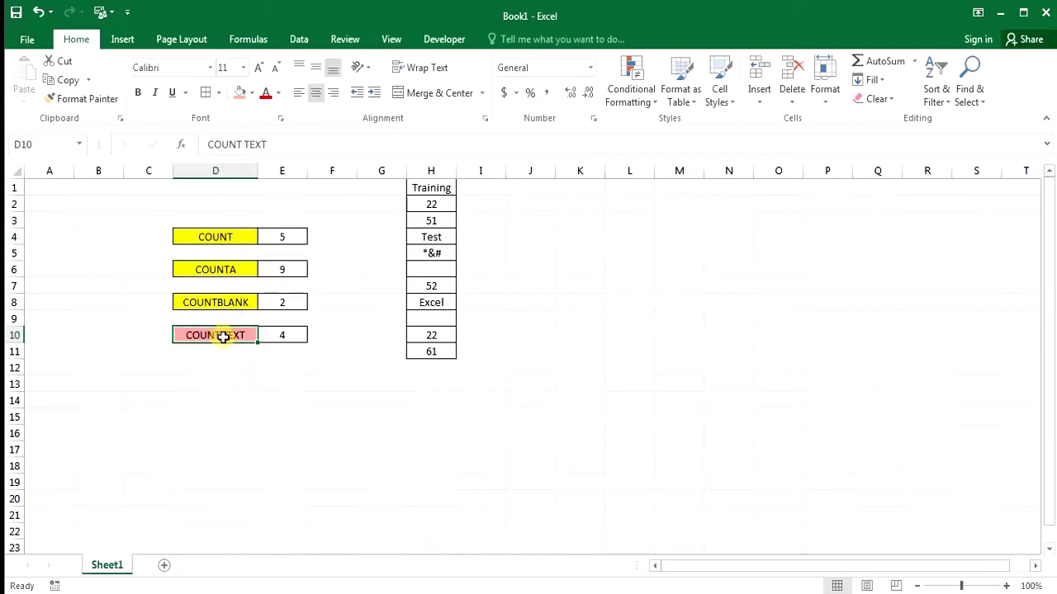